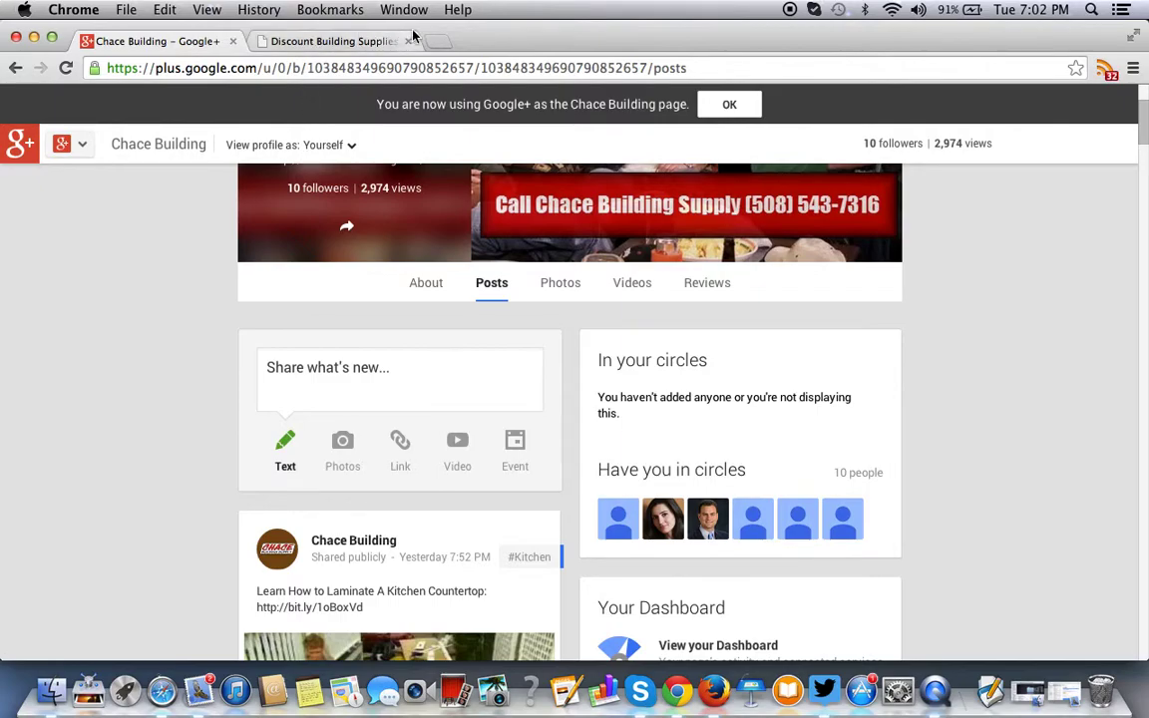
- In the Chace Building supply tab, load blog.chacebuilding.com in place of the main site
click(335, 43)
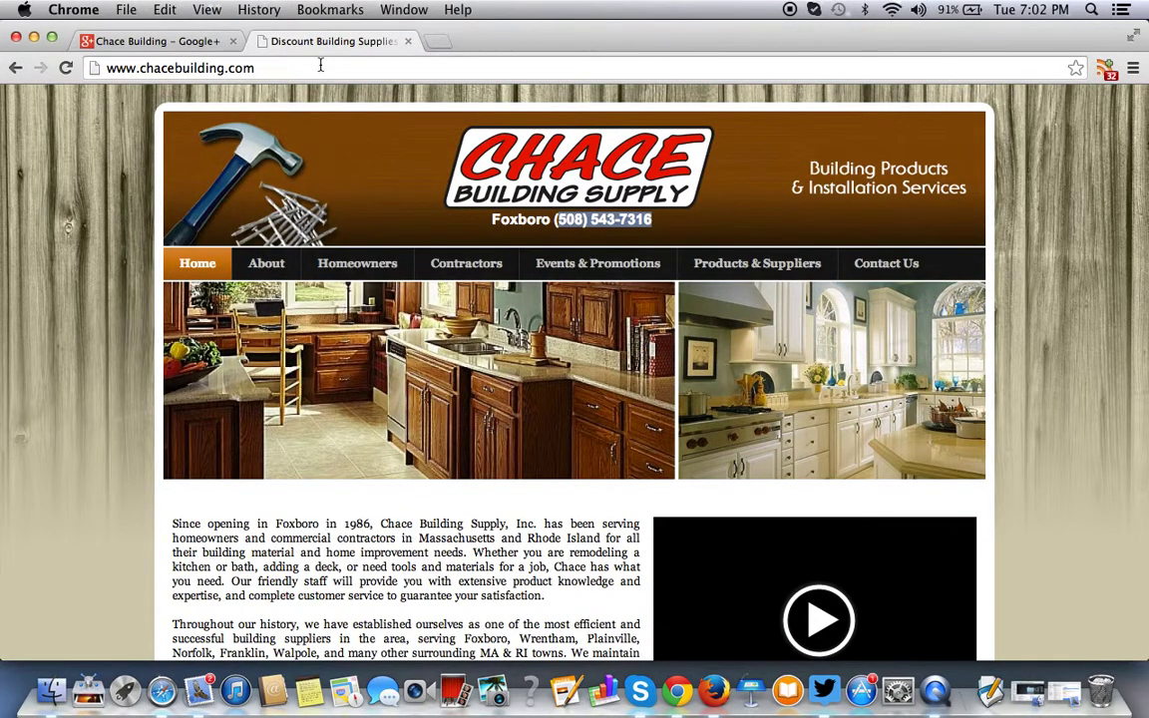
click(320, 64)
text(ww)
key(BackSpace)
key(BackSpace)
key(BackSpace)
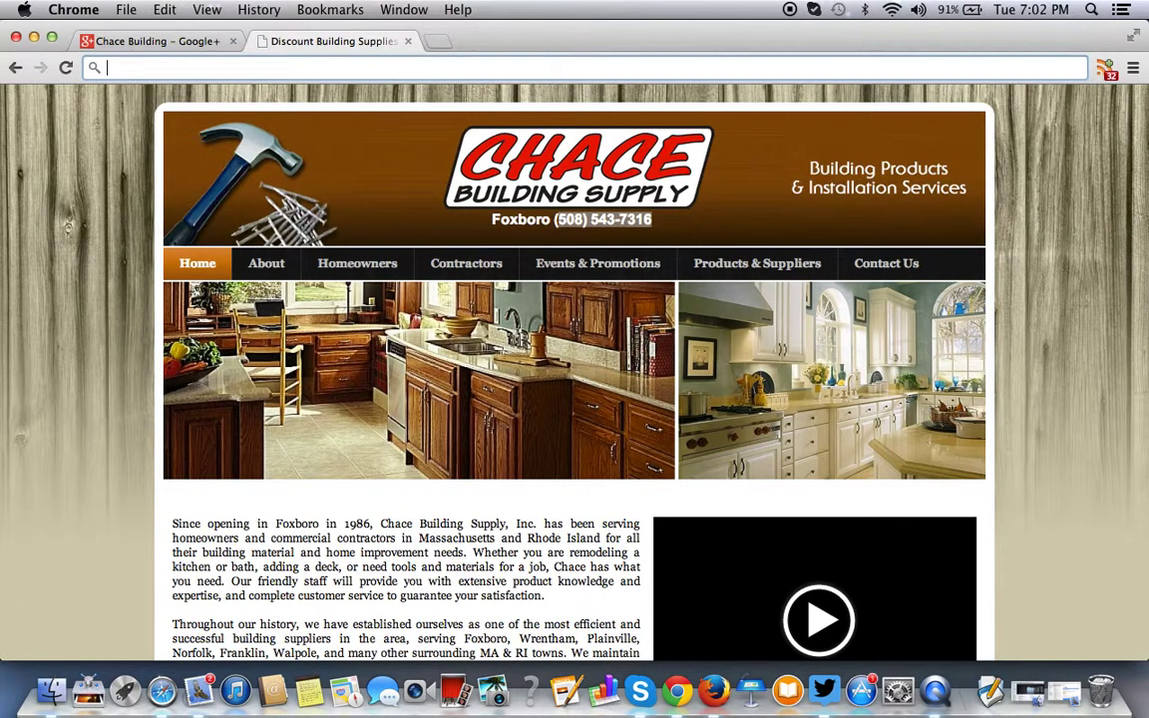
text(blog.)
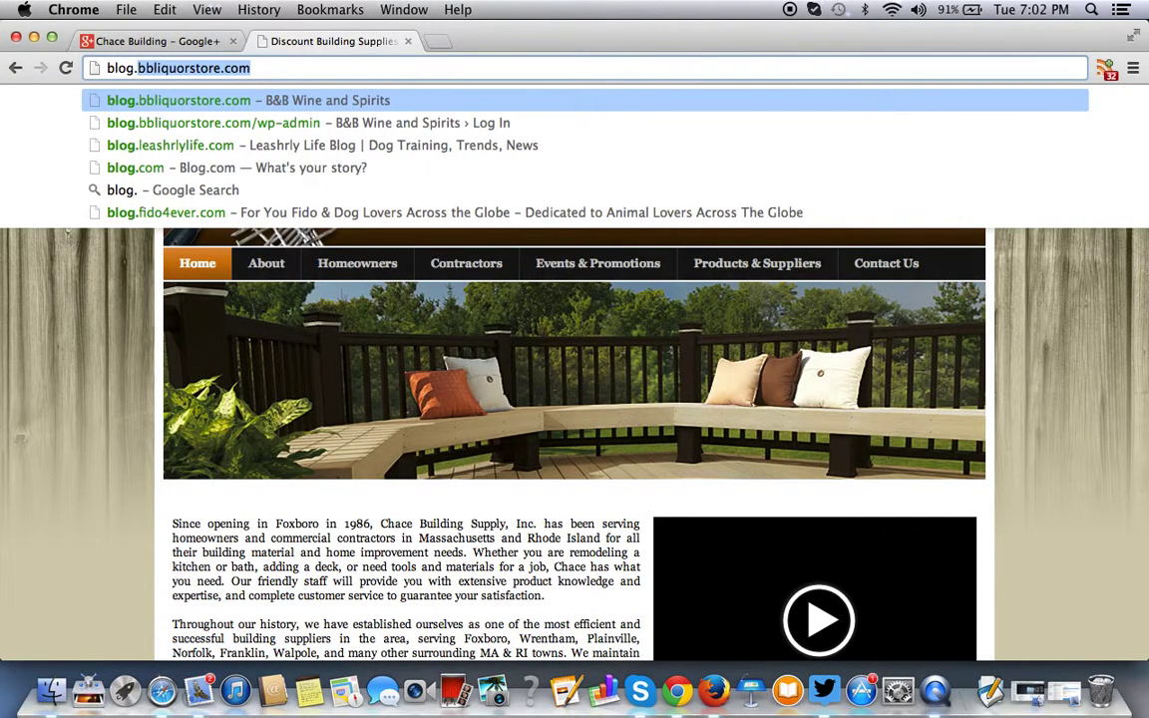
text(cha)
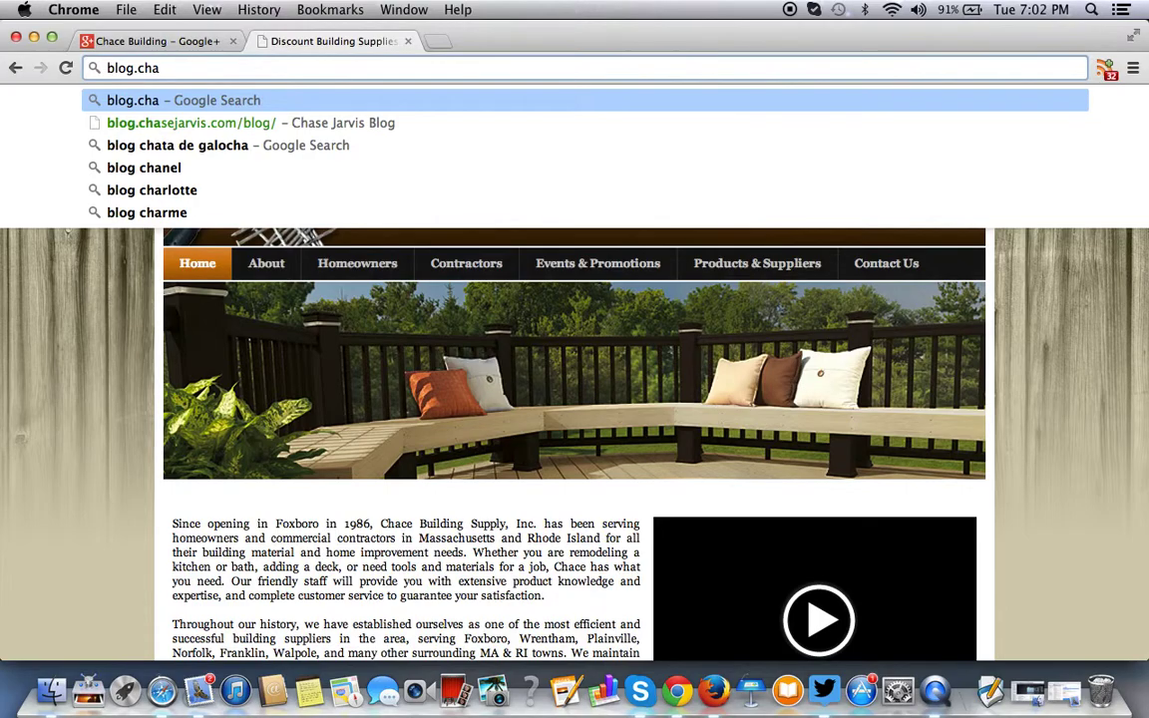
text(cebu)
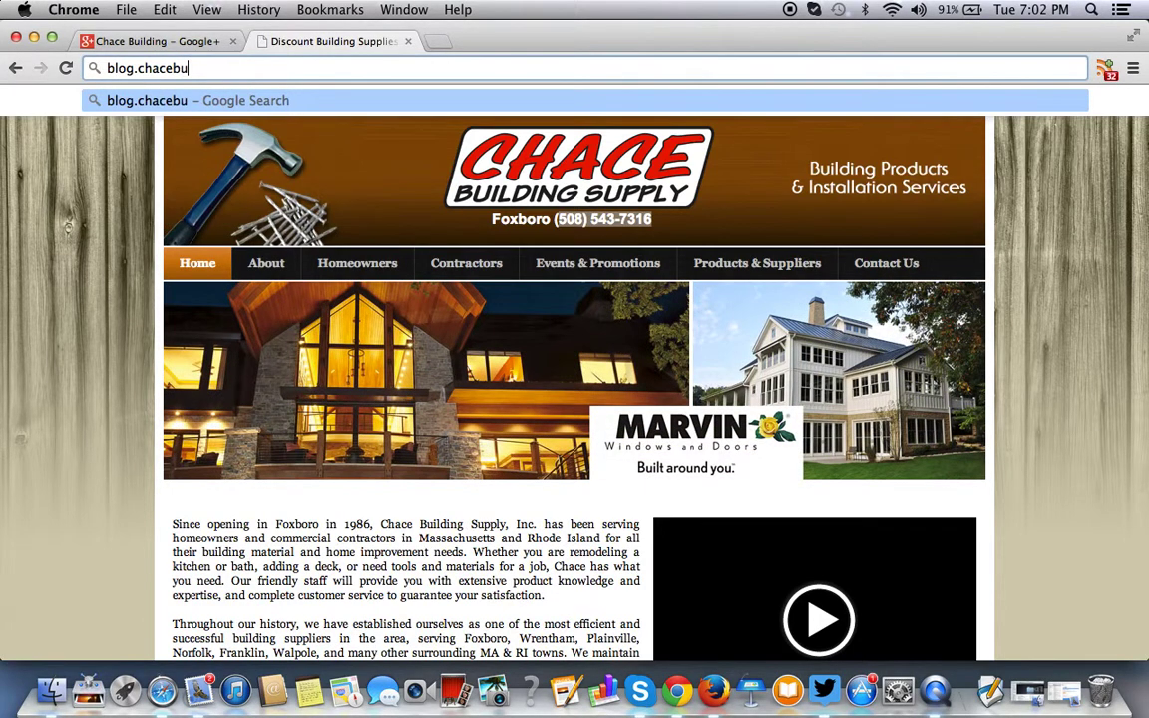
text(ilding.c)
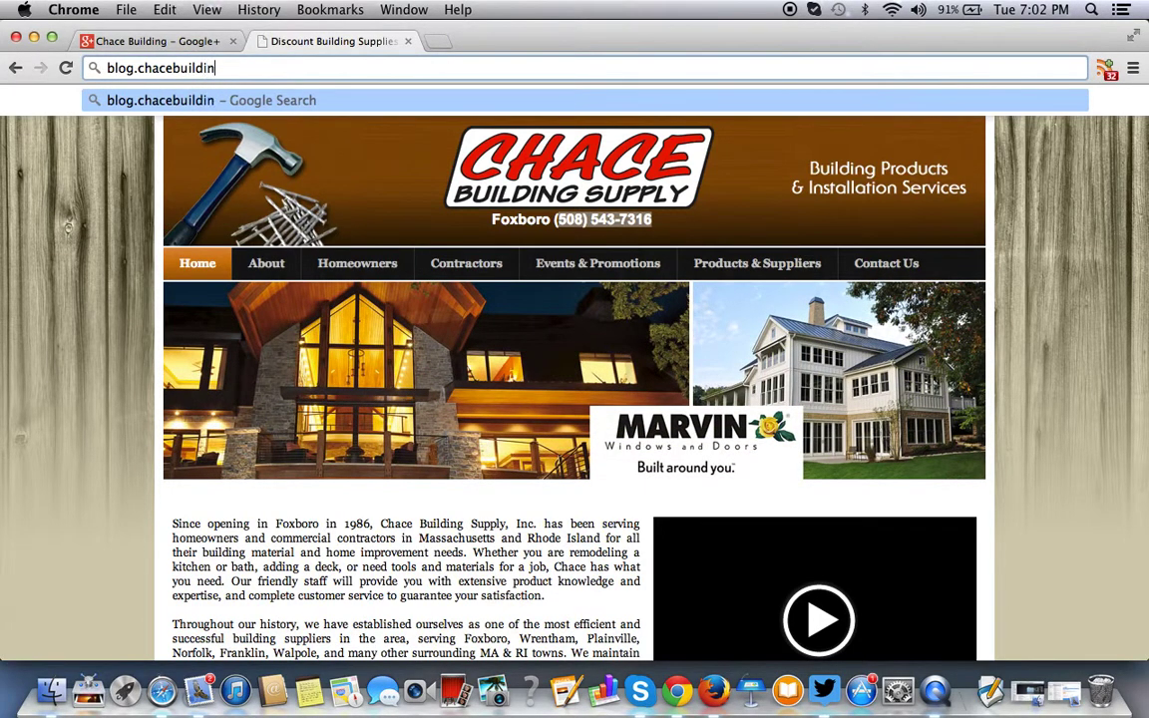
text(om)
key(Return)
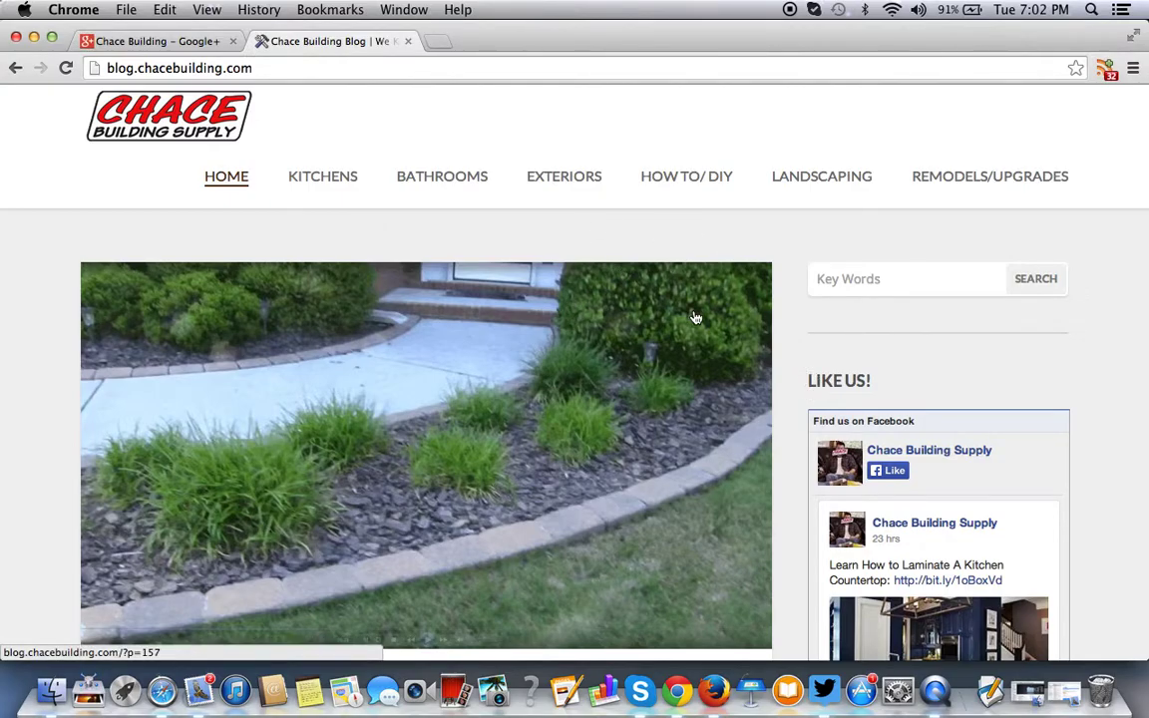
- Look over the blog's posts and sidebar widgets, then start a new browser tab
scroll(803, 277, down, 5)
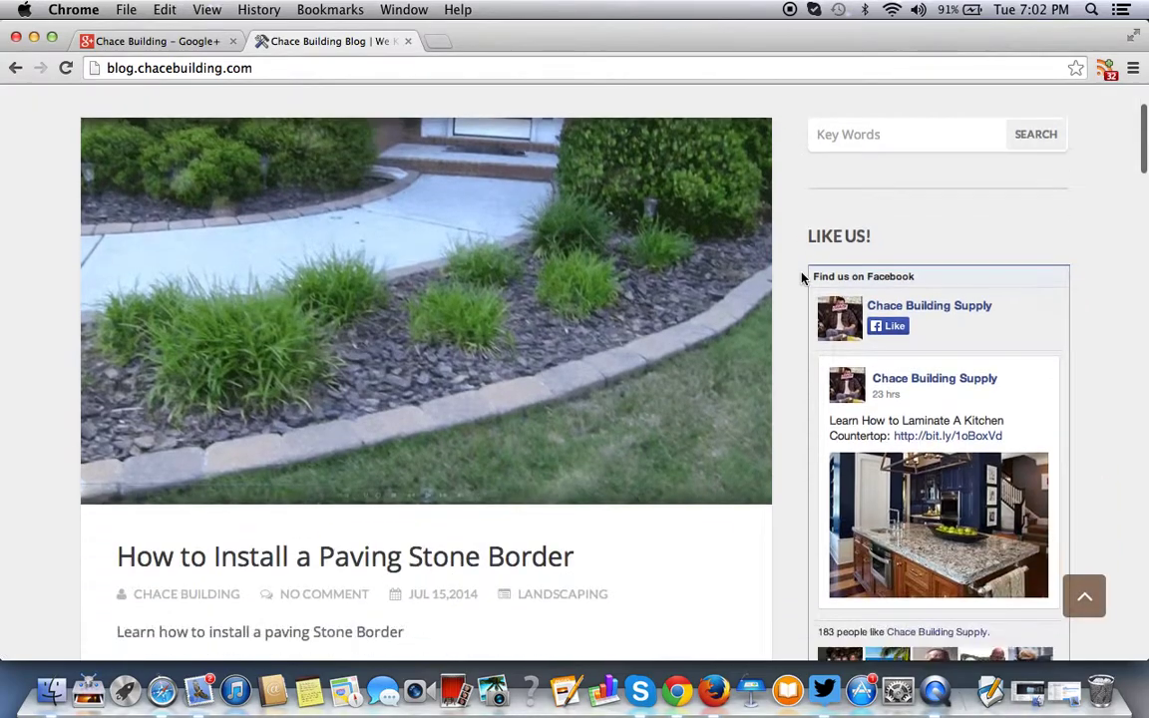
scroll(802, 277, down, 6)
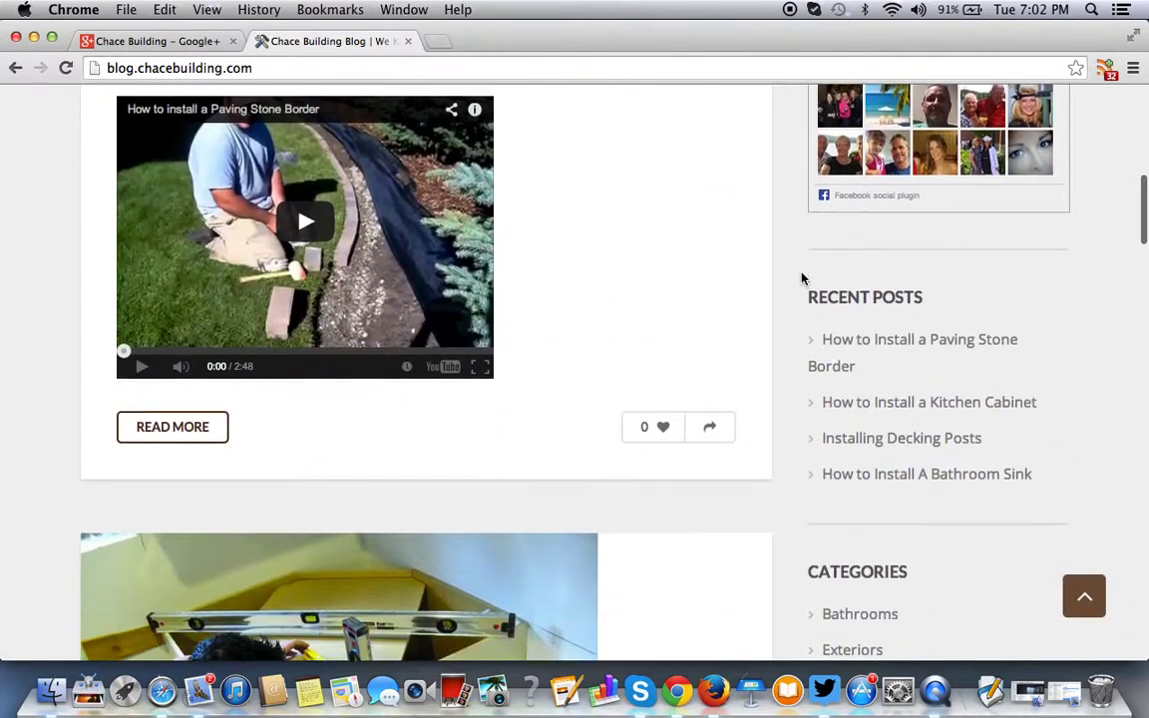
scroll(801, 277, down, 3)
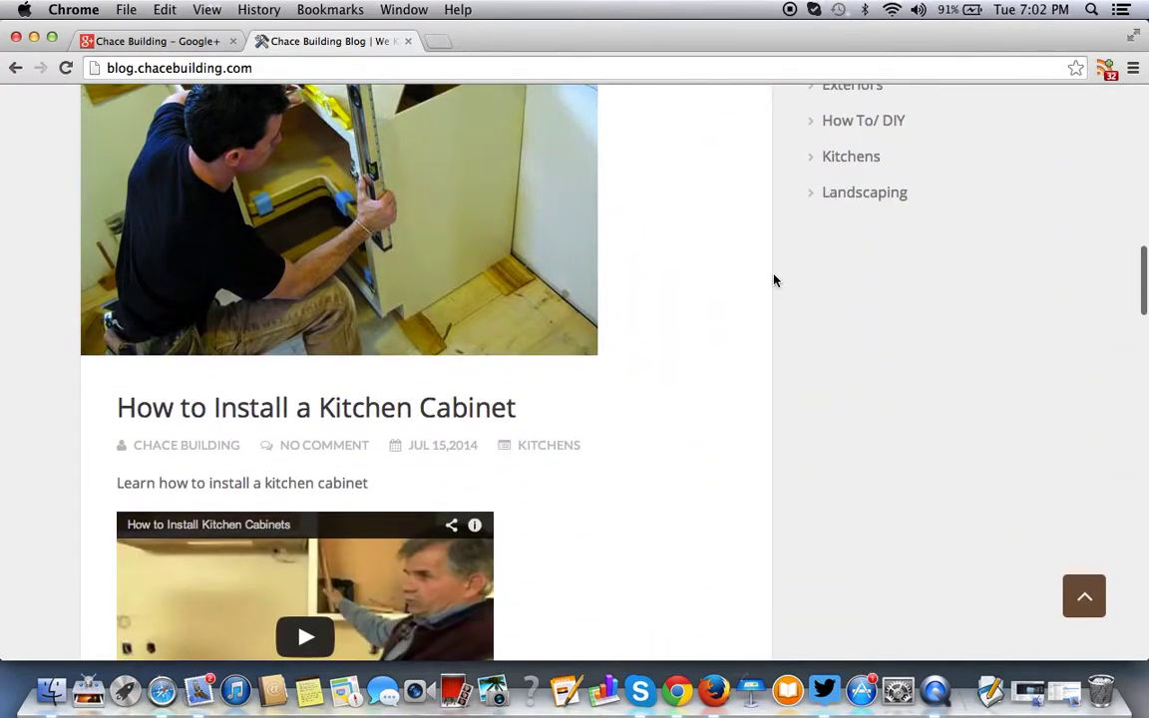
scroll(903, 256, up, 9)
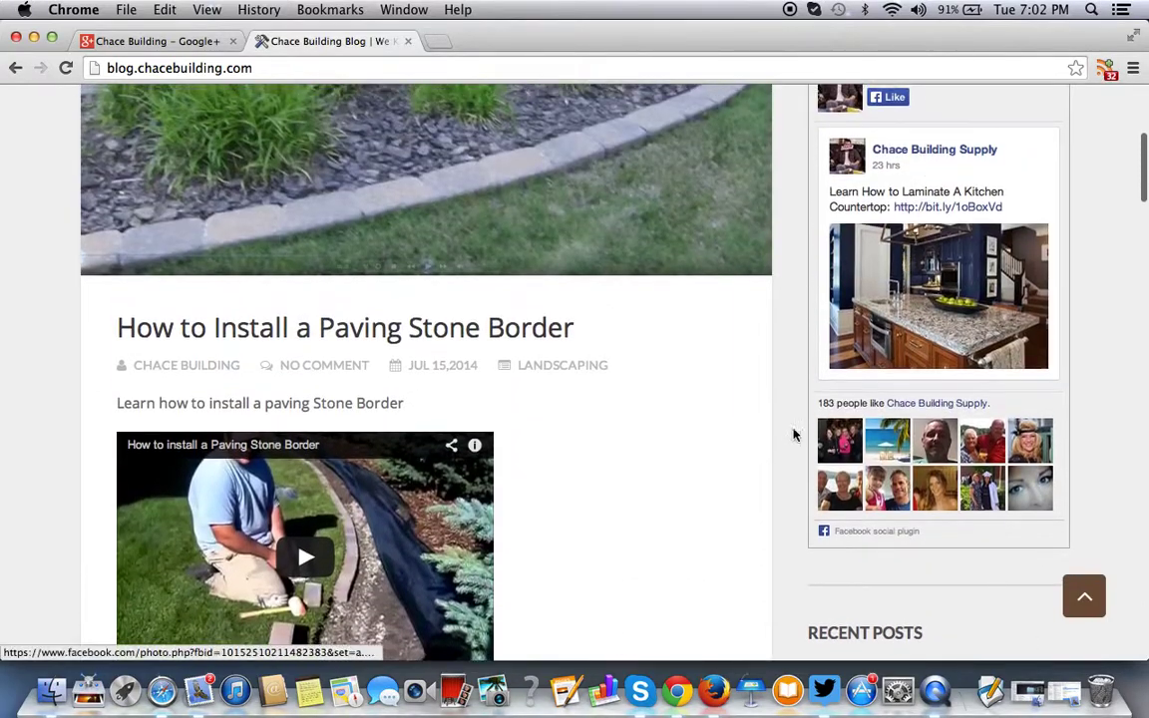
scroll(887, 330, up, 3)
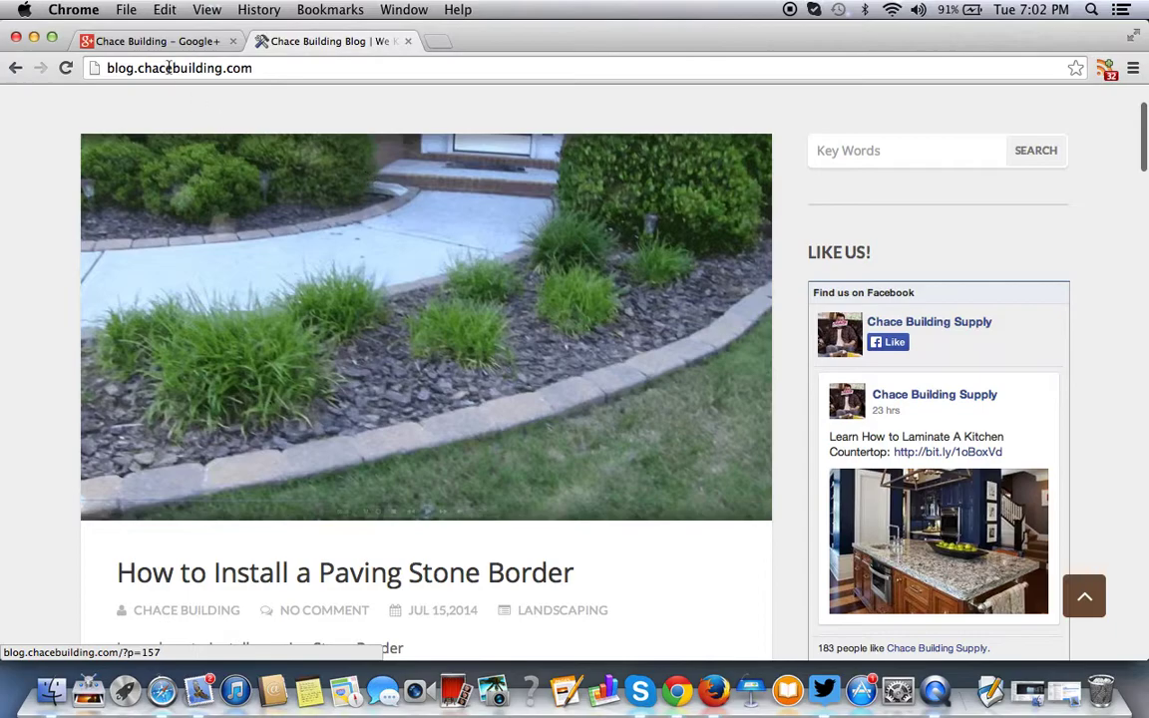
click(440, 40)
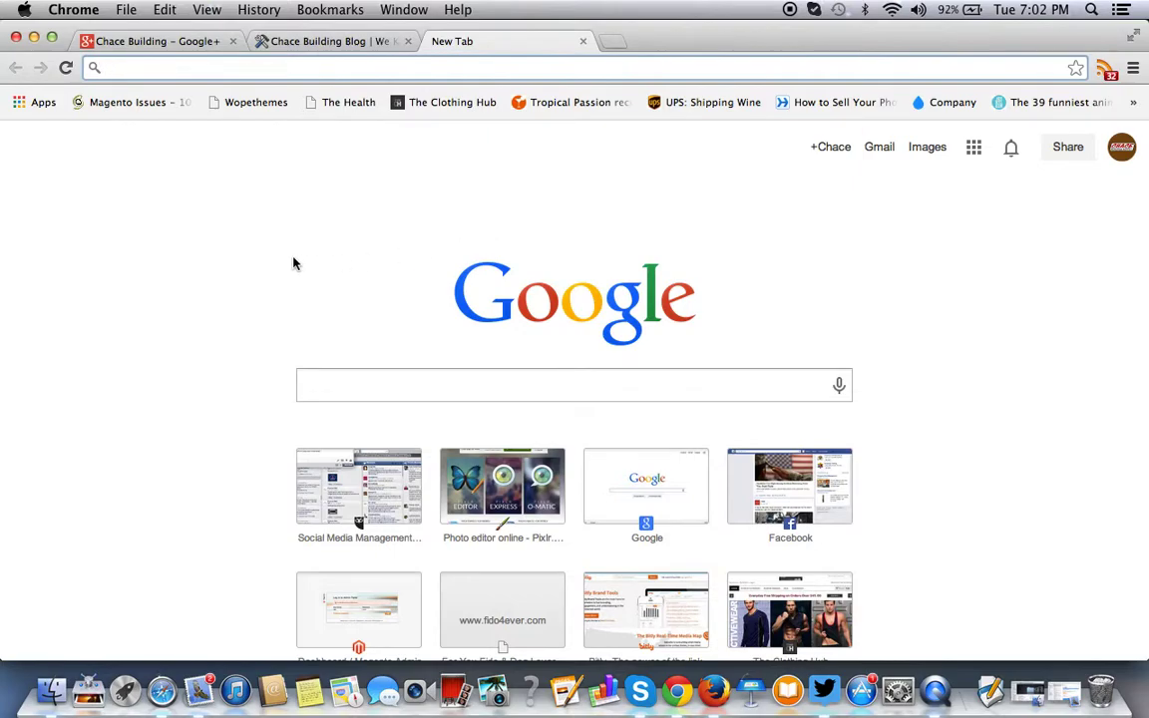
- Search Google for 'google + badge'
text(google )
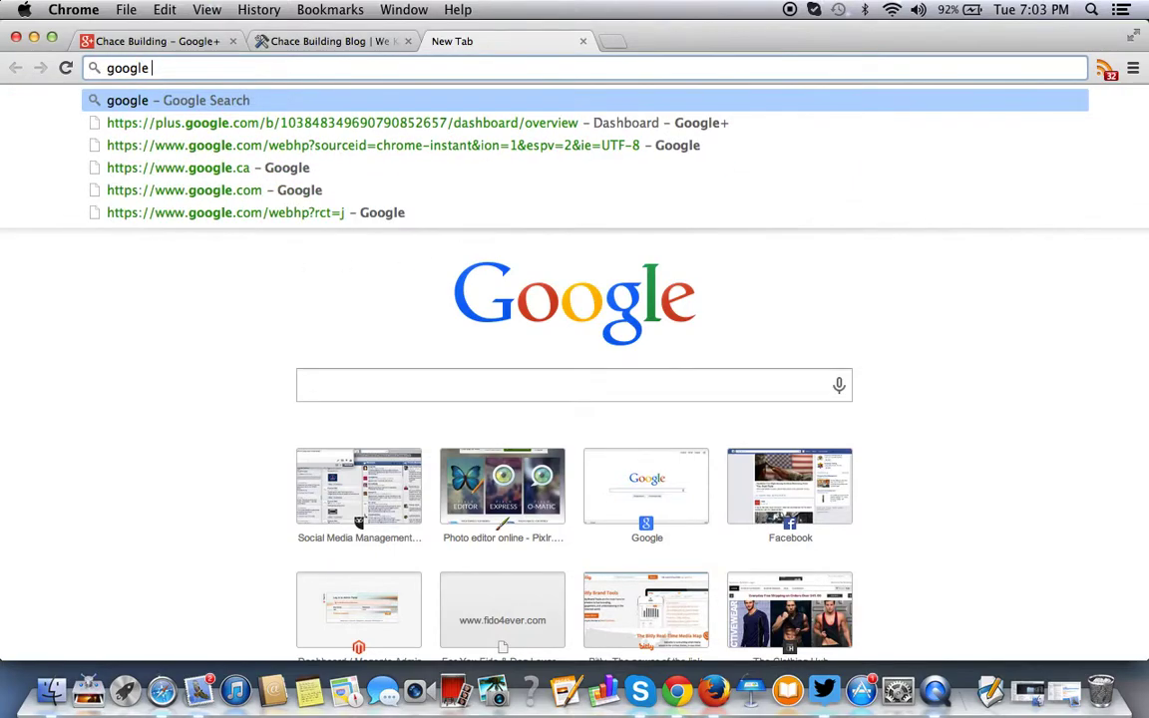
text(=)
key(BackSpace)
text(+)
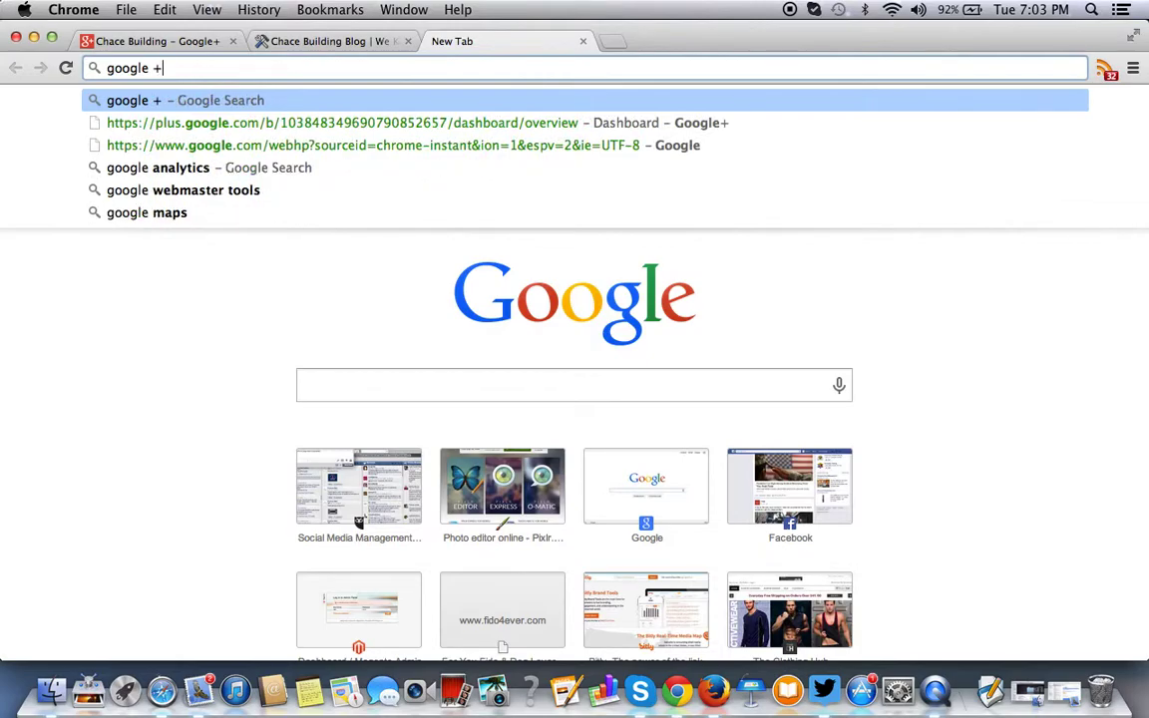
text( badge)
key(Return)
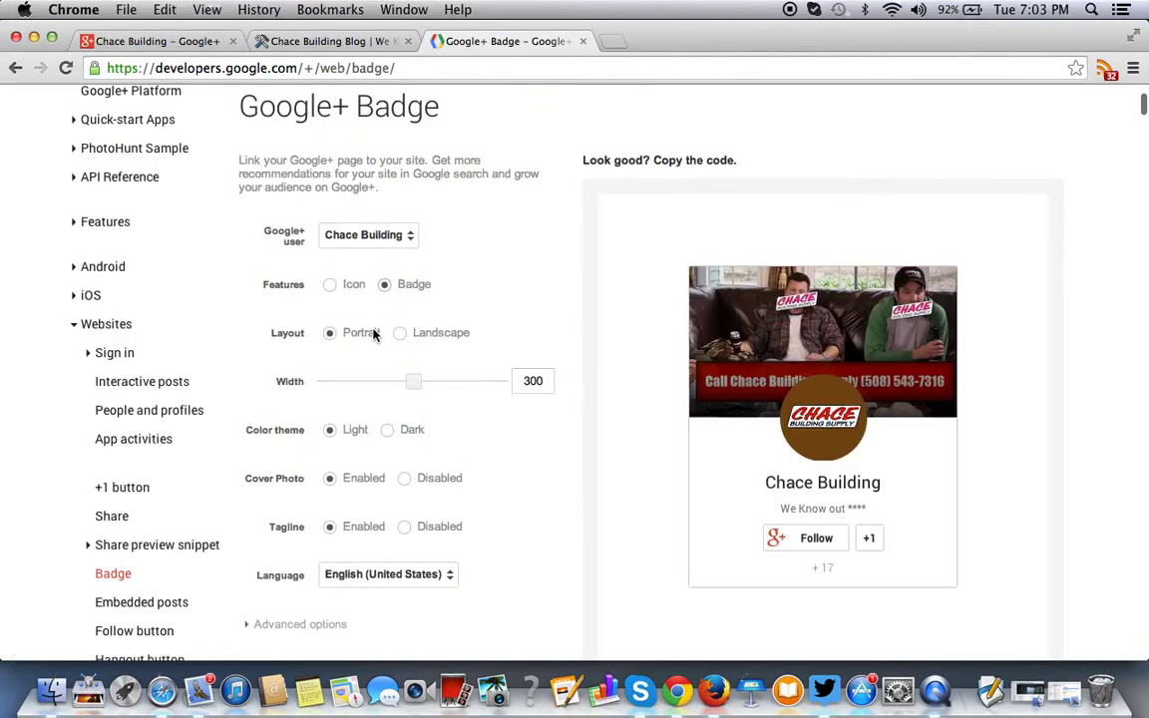
- Scroll the Google+ Badge page down to the badge settings and preview
scroll(374, 335, down, 1)
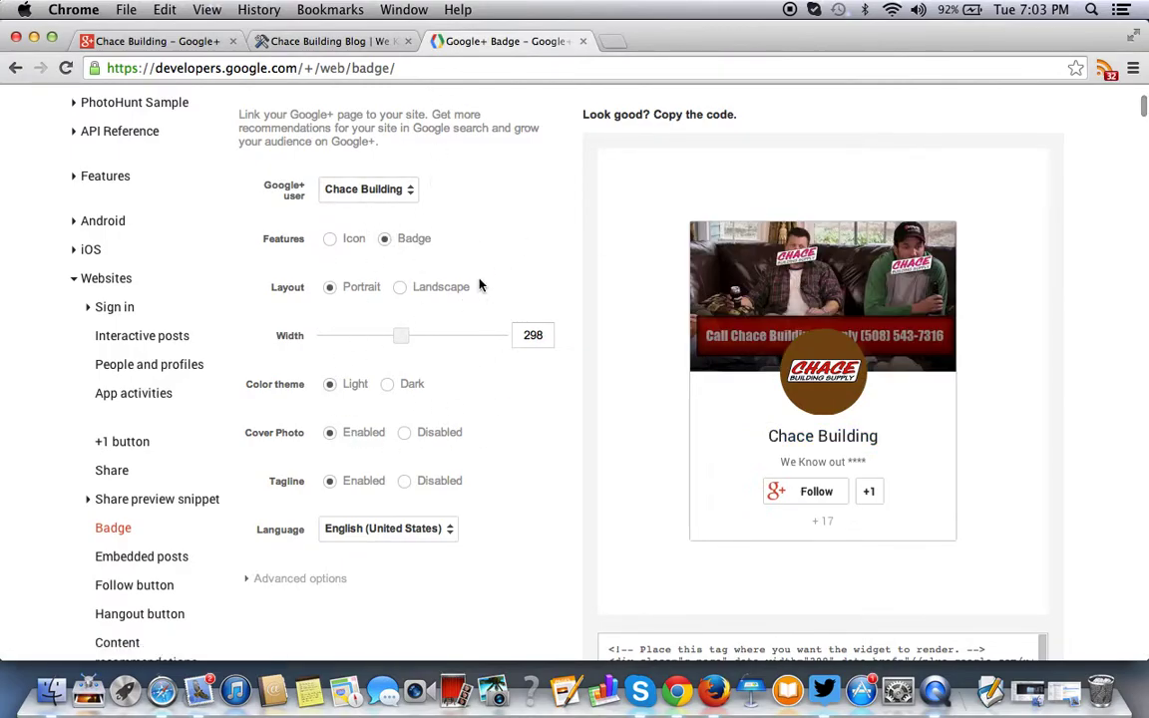
- Try the Dark theme and no cover photo, then revert to Light with cover photo
click(387, 384)
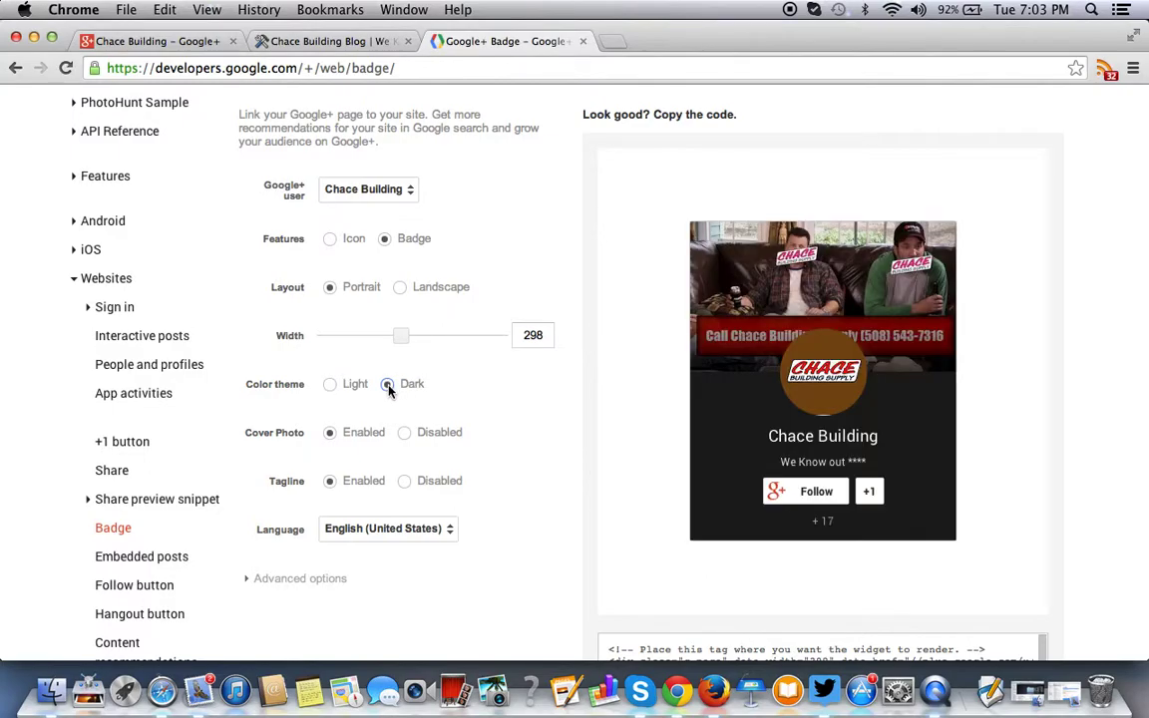
click(402, 434)
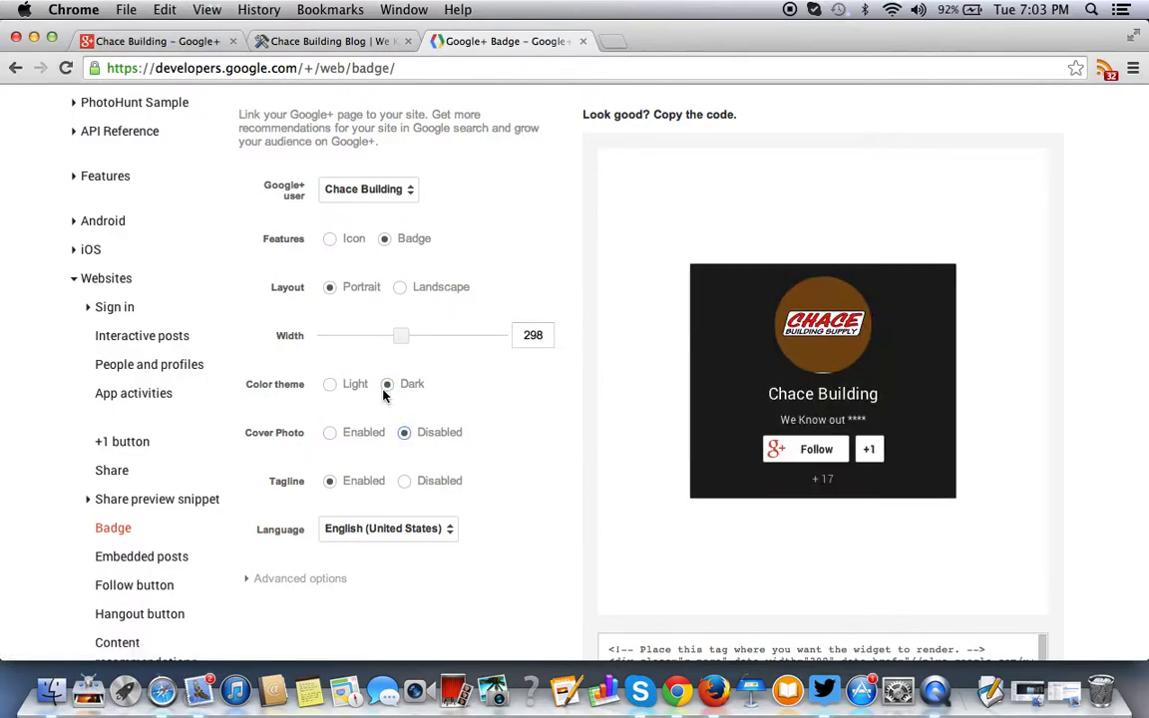
click(320, 437)
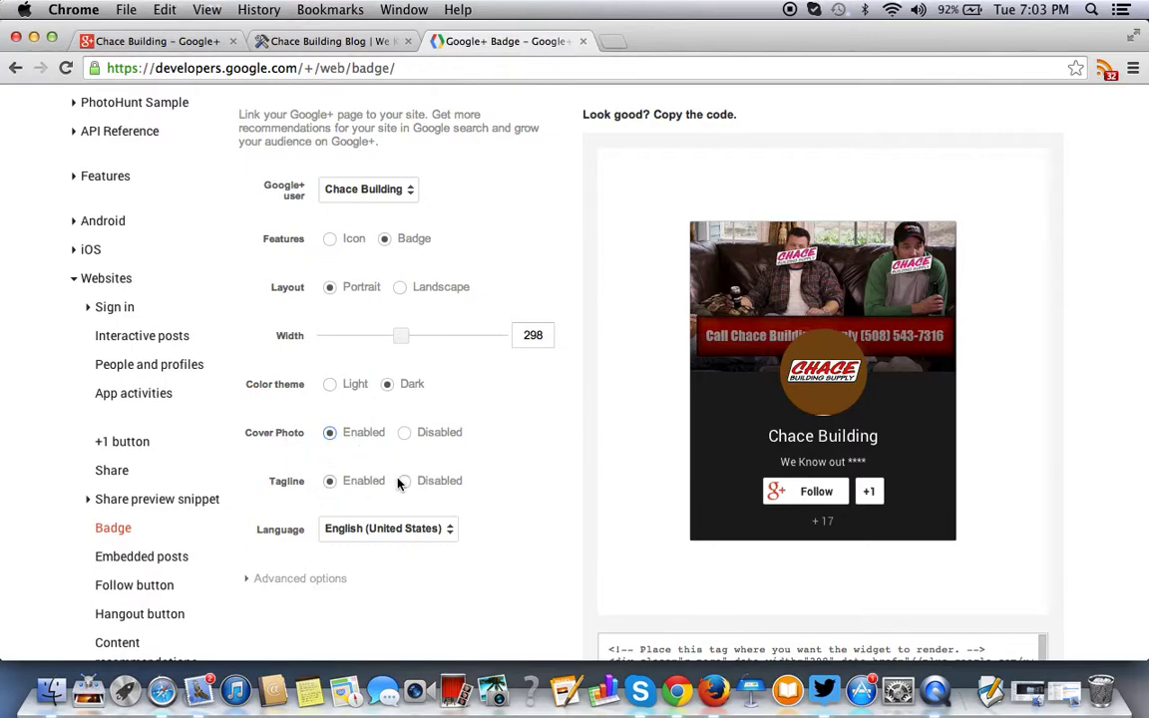
click(329, 385)
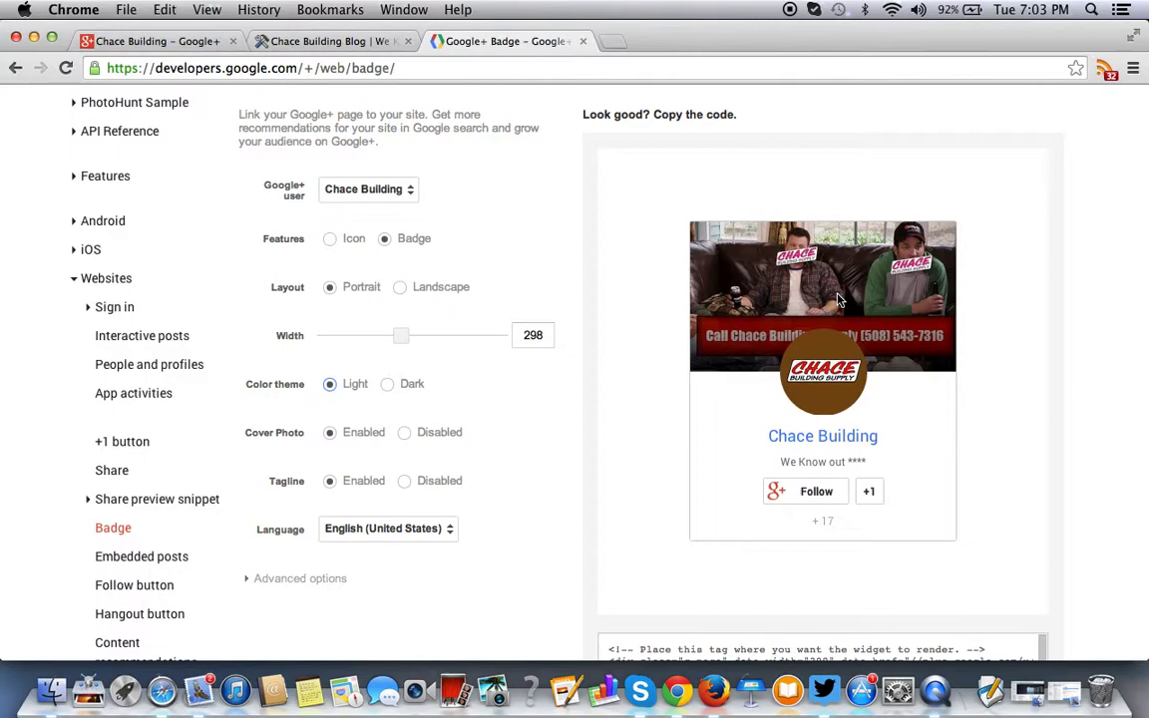
- Select the full badge embed code and go back to the Chace Building blog tab
scroll(755, 346, down, 4)
scroll(755, 346, down, 1)
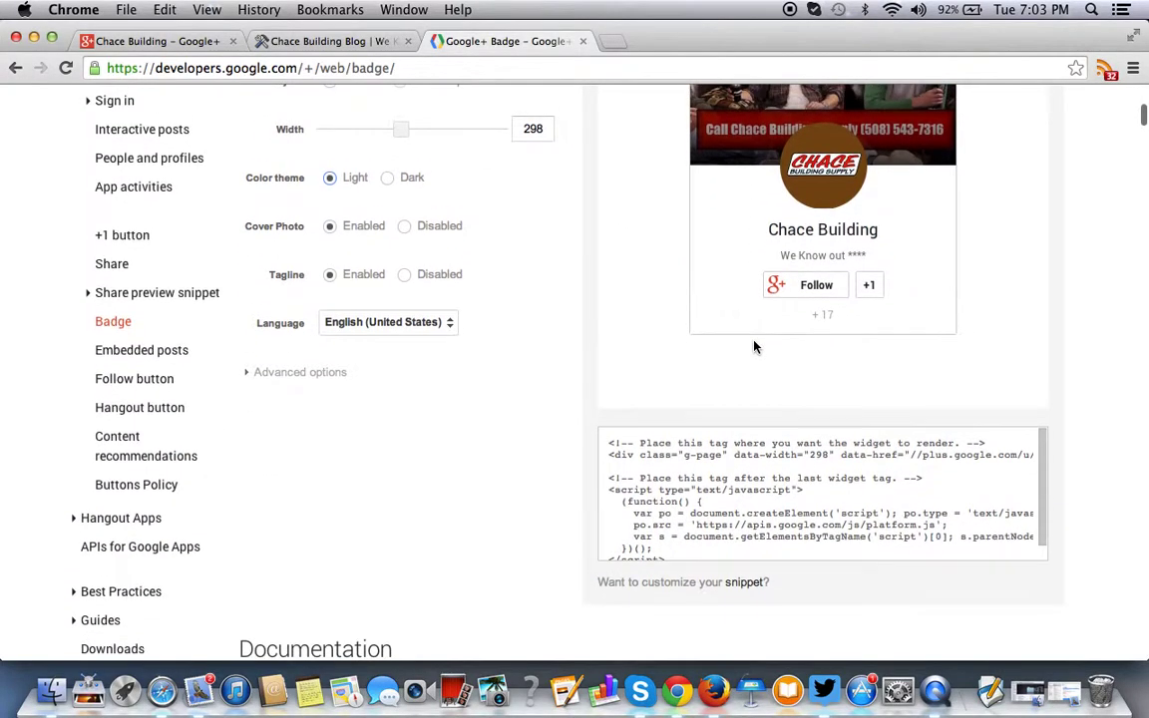
click(607, 433)
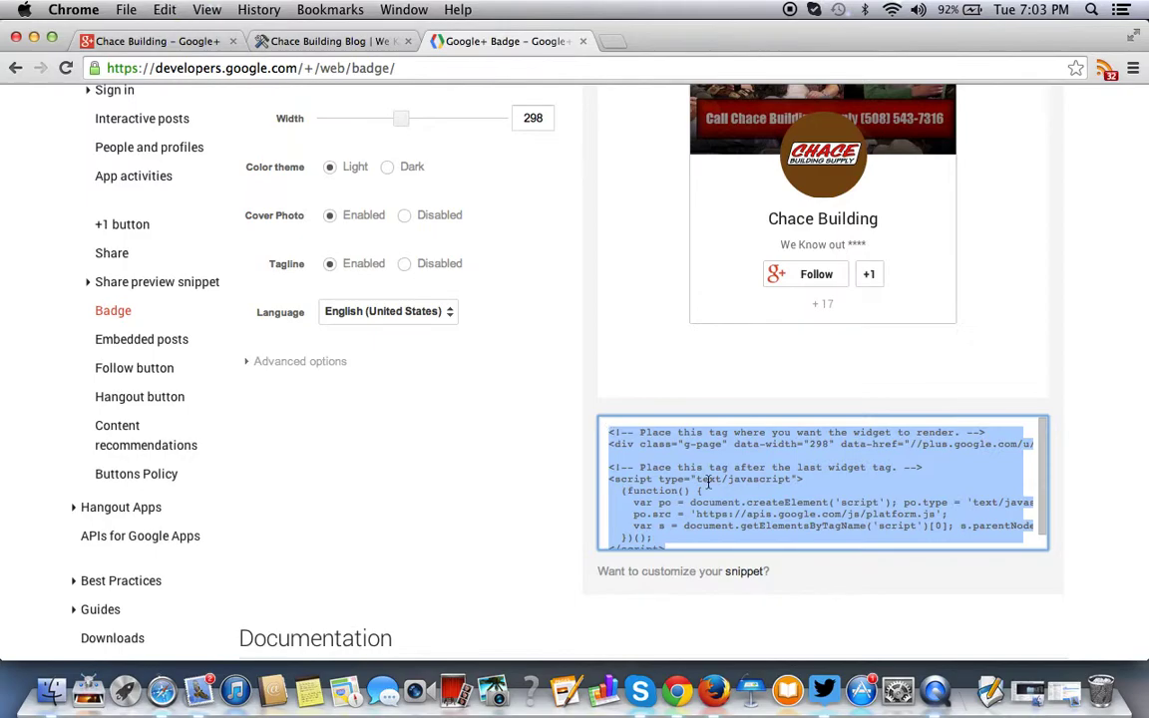
scroll(708, 480, down, 1)
scroll(710, 487, up, 3)
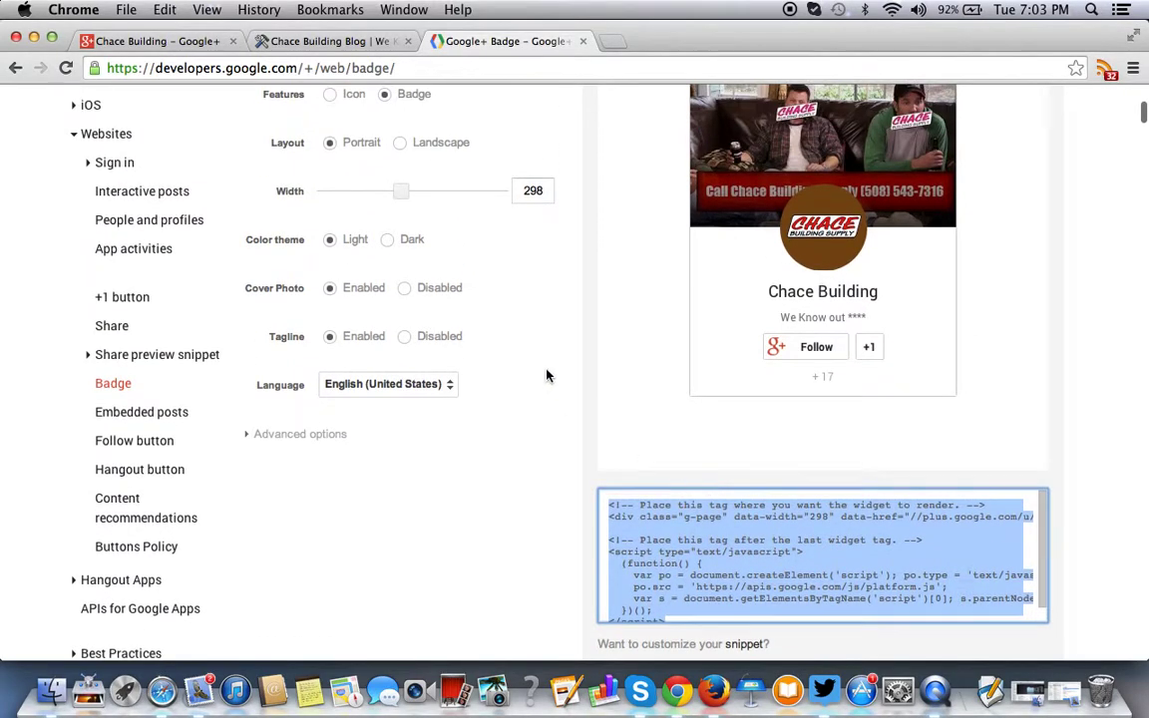
scroll(547, 376, up, 5)
click(342, 44)
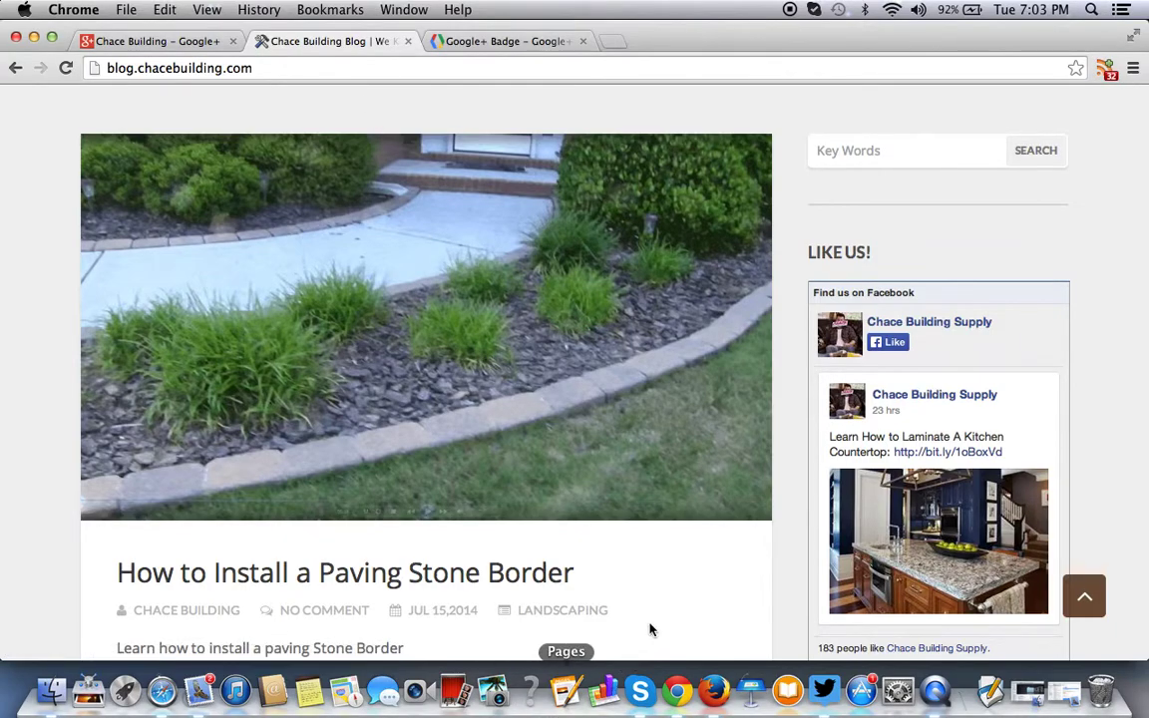
- Bring Safari forward on its signed-in Chace Building Blog tab and nudge the window
key(ctrl+Up)
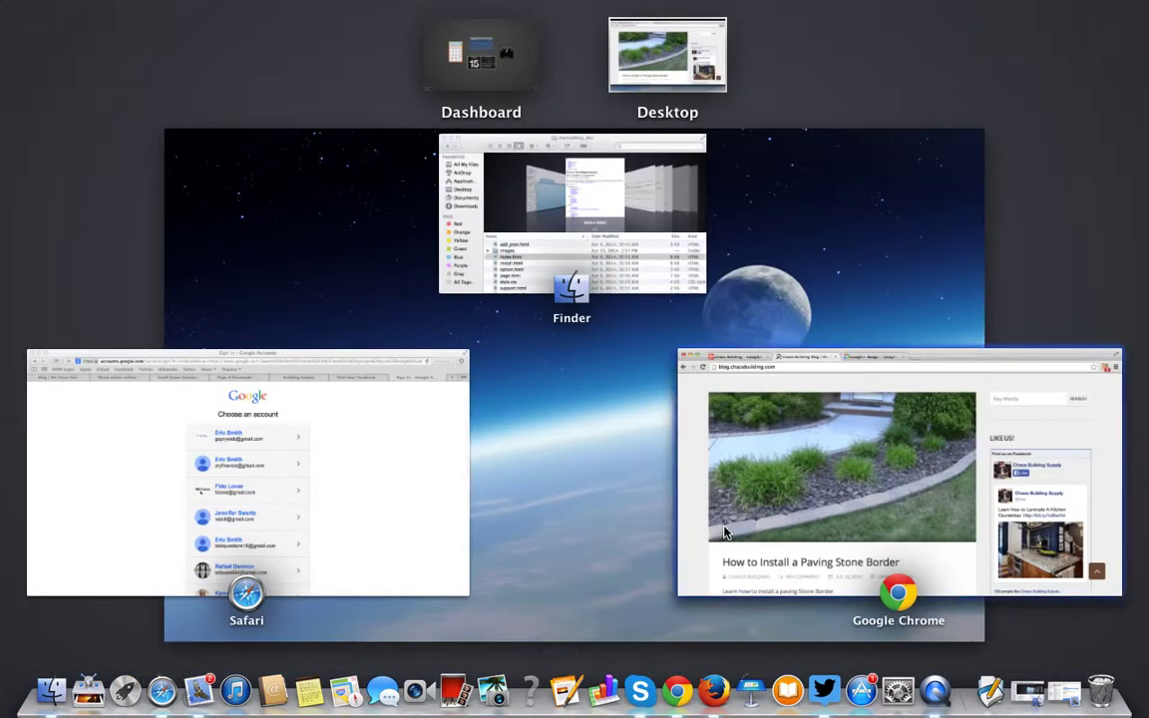
click(282, 488)
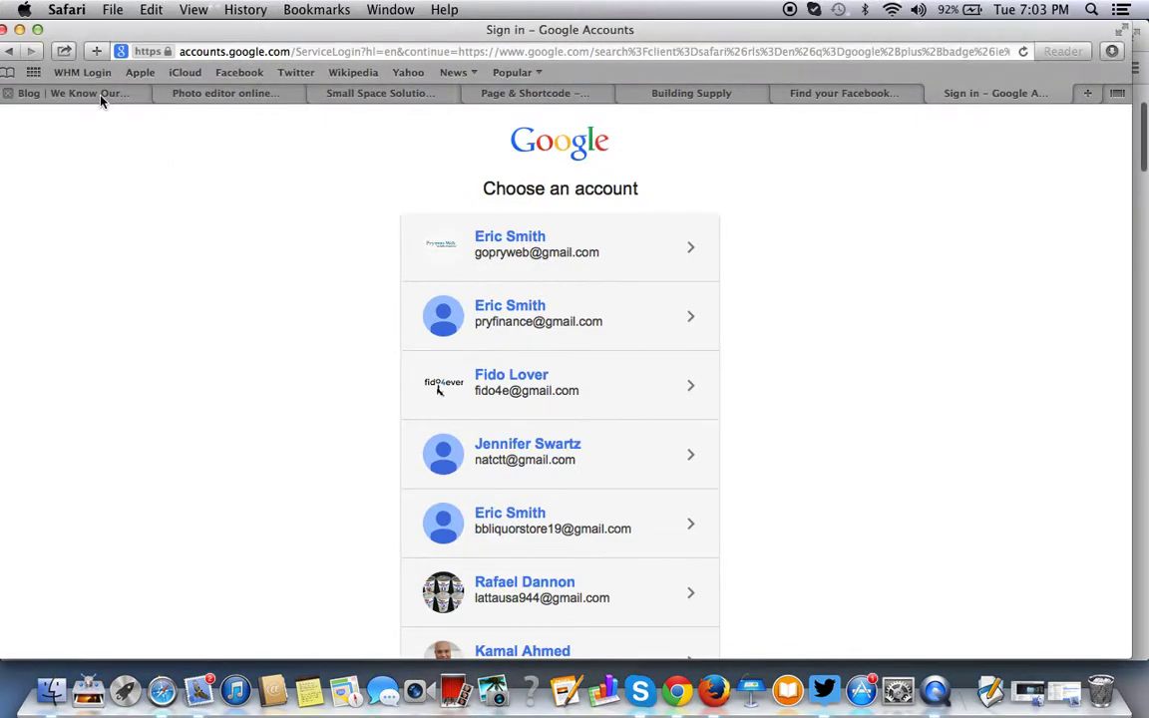
click(100, 95)
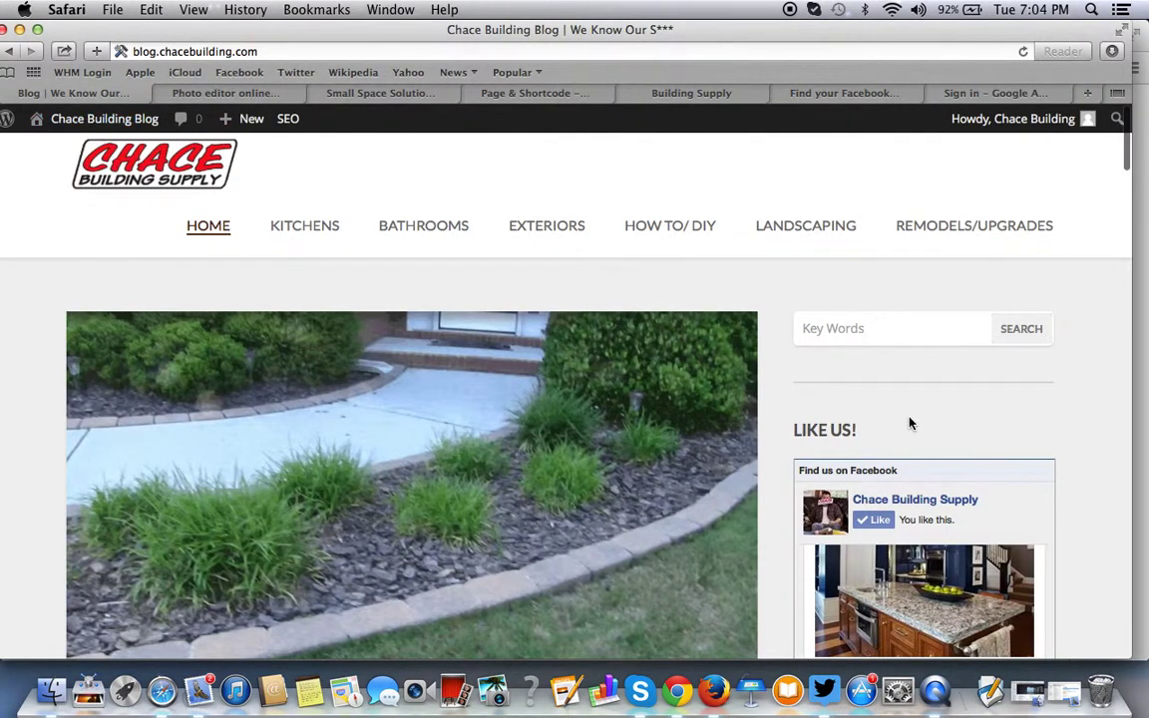
scroll(910, 424, down, 5)
scroll(906, 421, up, 5)
mouse_move(130, 128)
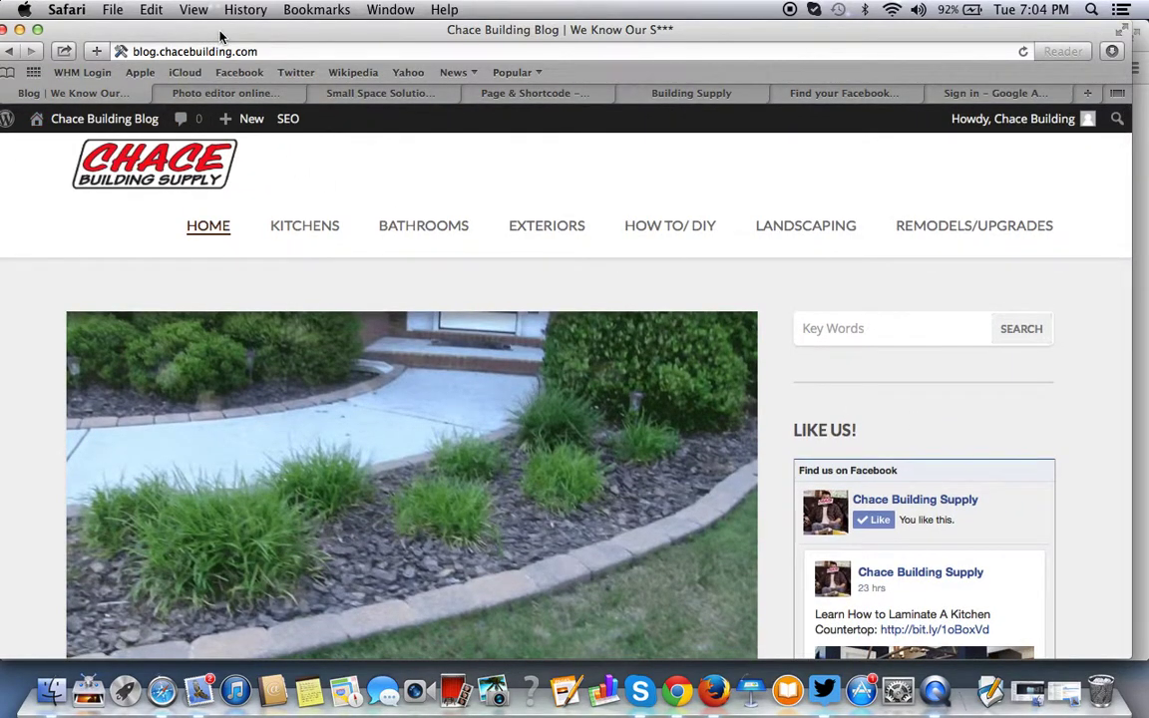
drag(220, 37, 237, 36)
mouse_move(69, 132)
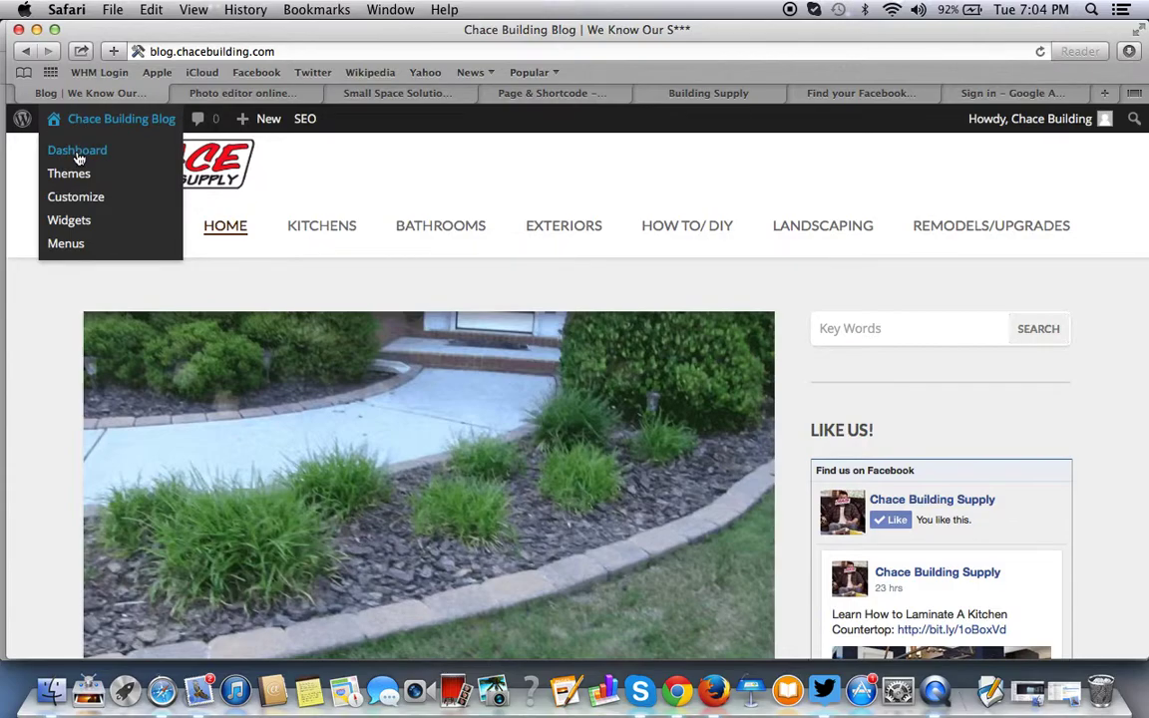
- From the Widgets page, drag a Text widget into the Index Sidebar
click(67, 228)
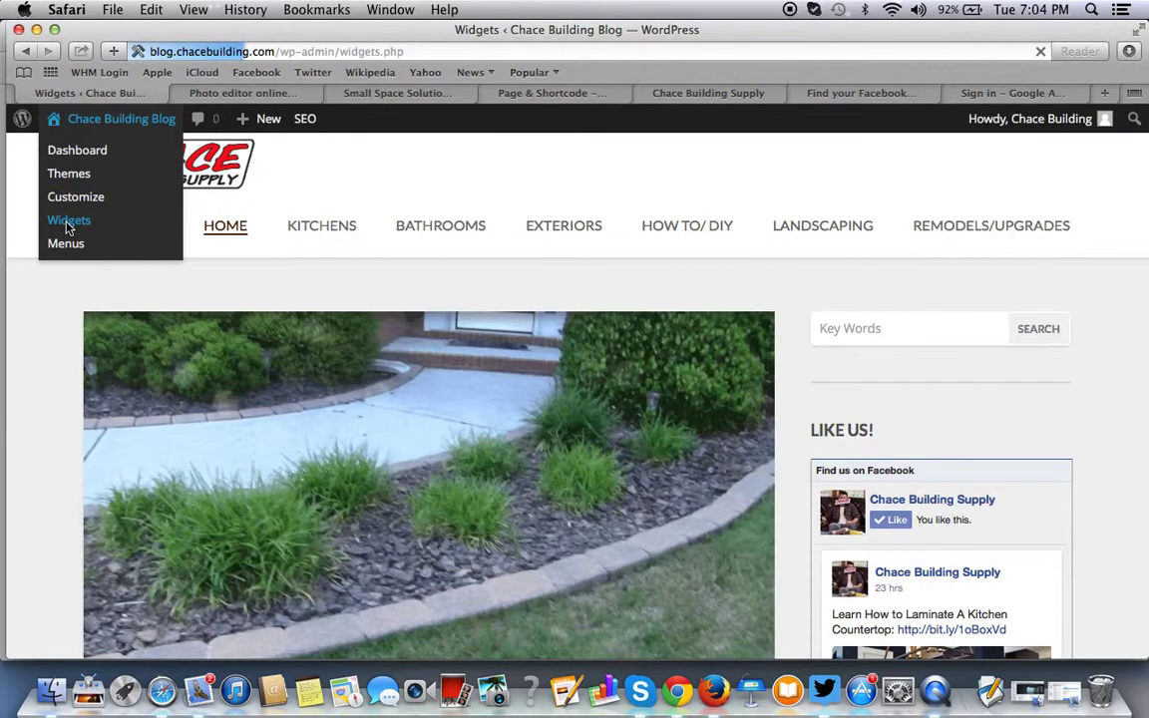
scroll(616, 429, down, 5)
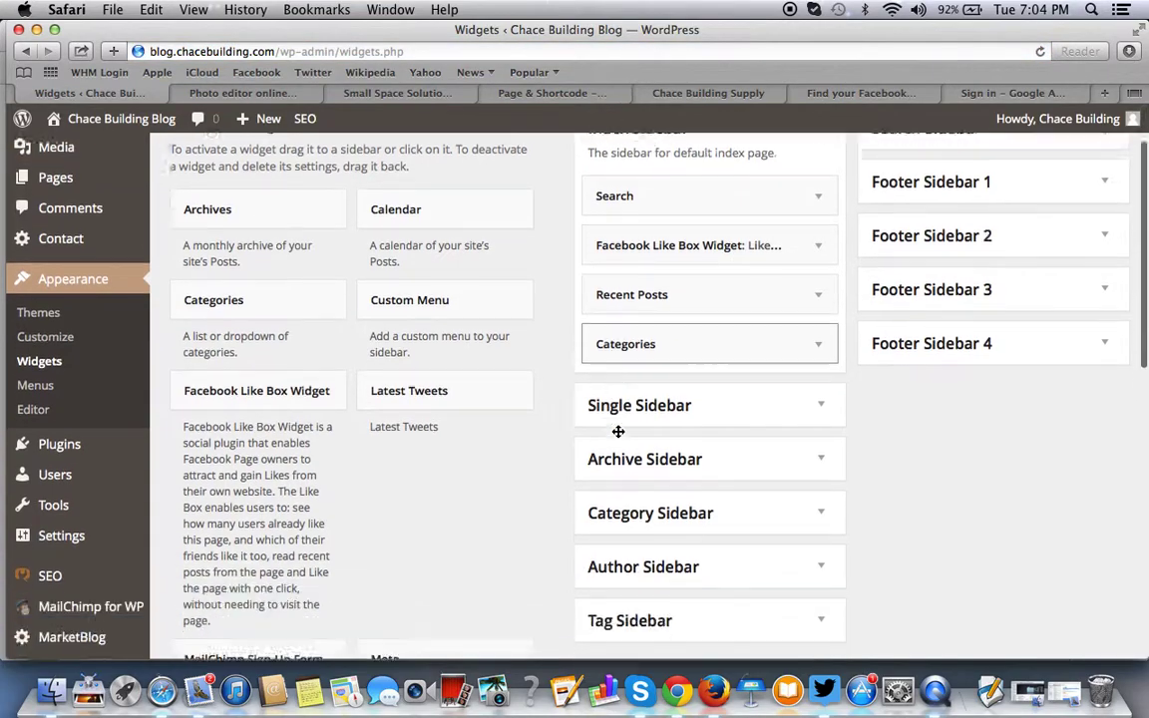
scroll(618, 379, up, 3)
drag(590, 22, 577, 22)
scroll(471, 290, down, 10)
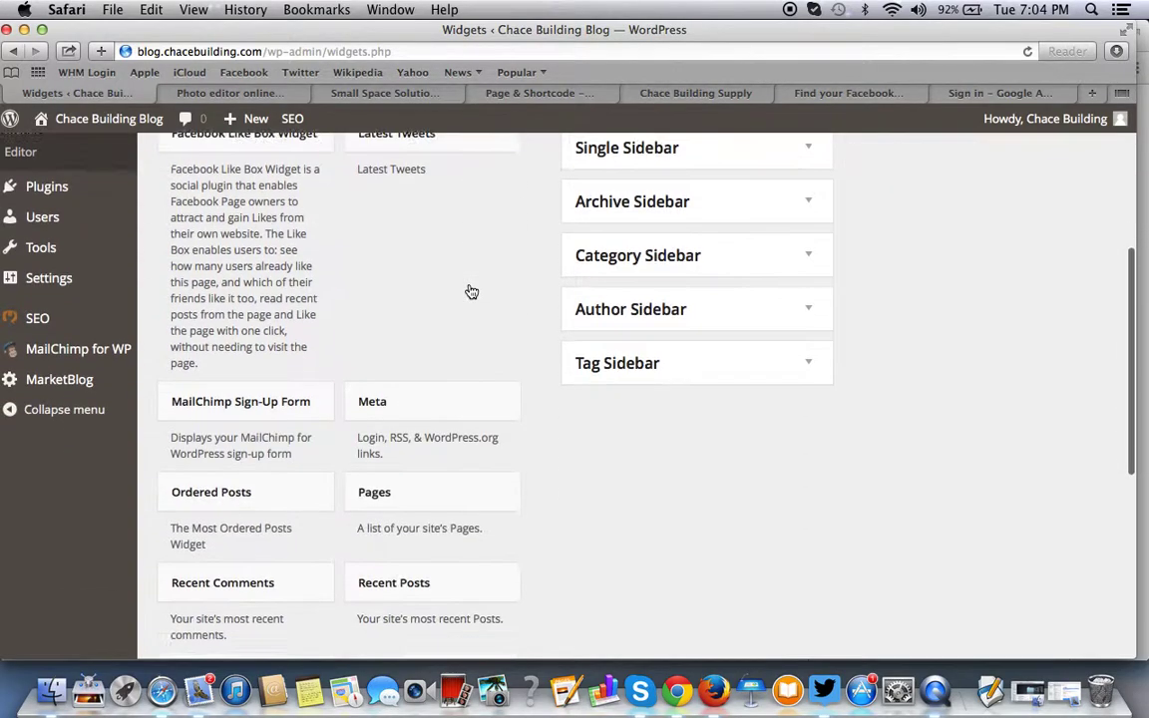
scroll(471, 289, down, 2)
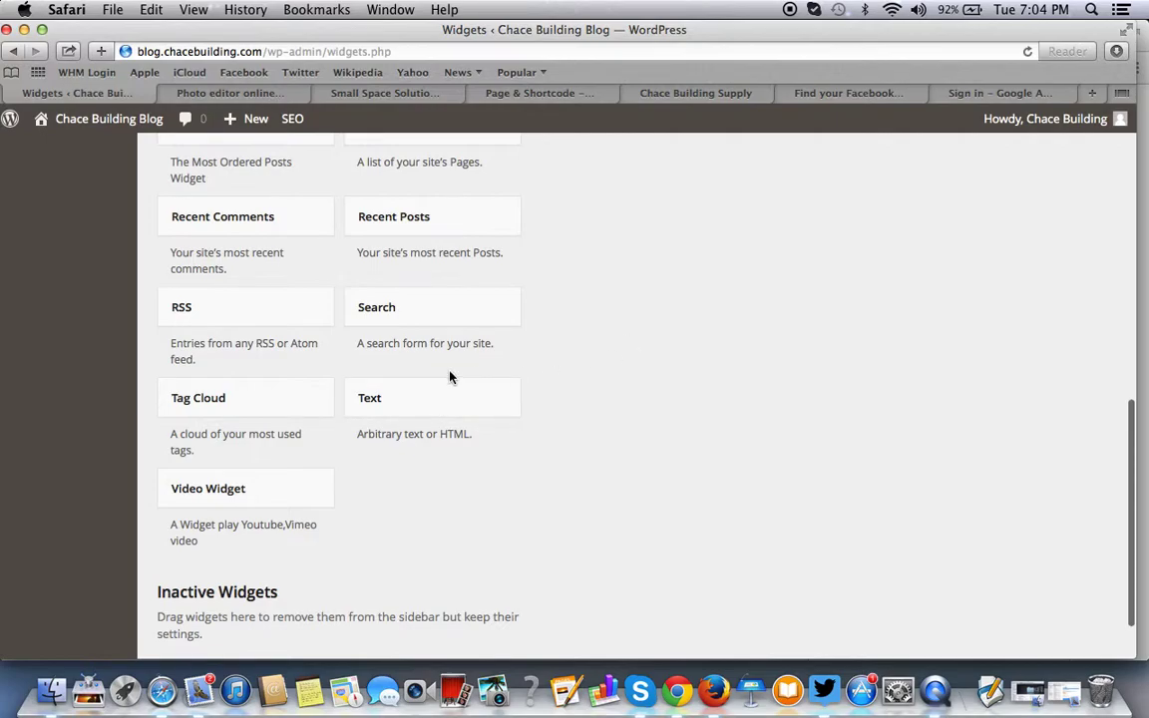
drag(443, 405, 685, 413)
scroll(685, 413, down, 4)
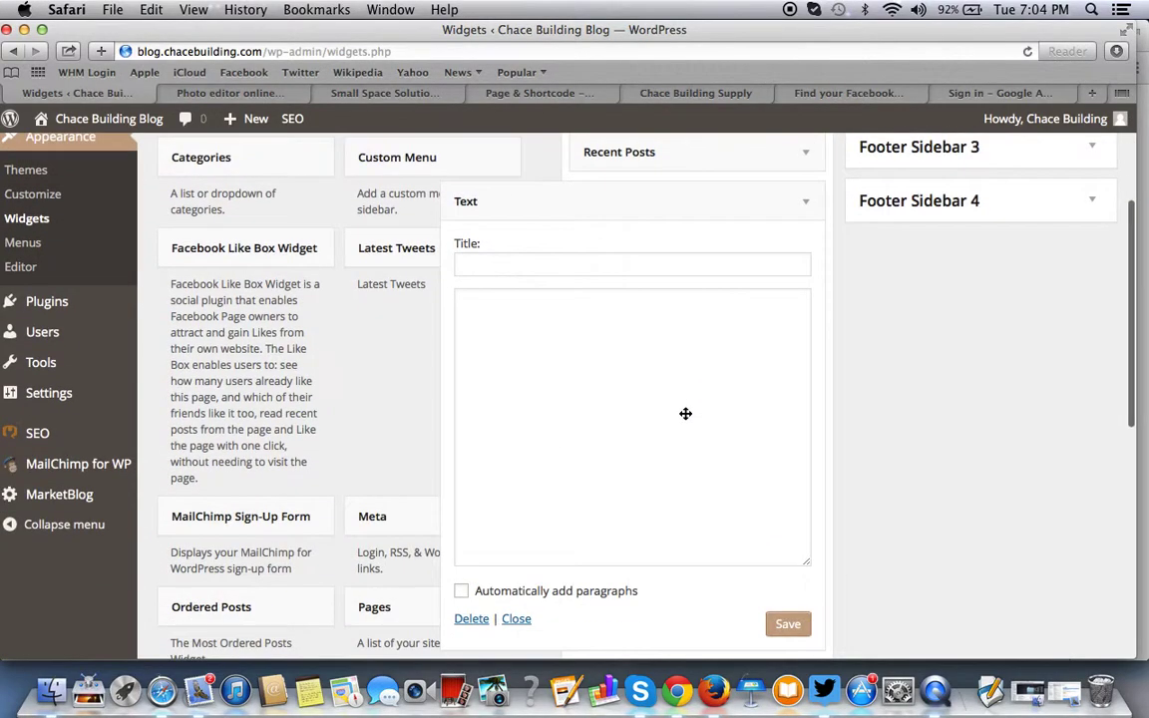
- Paste the badge code into the Text widget, title it 'Follow Us On Google+', and save
click(617, 346)
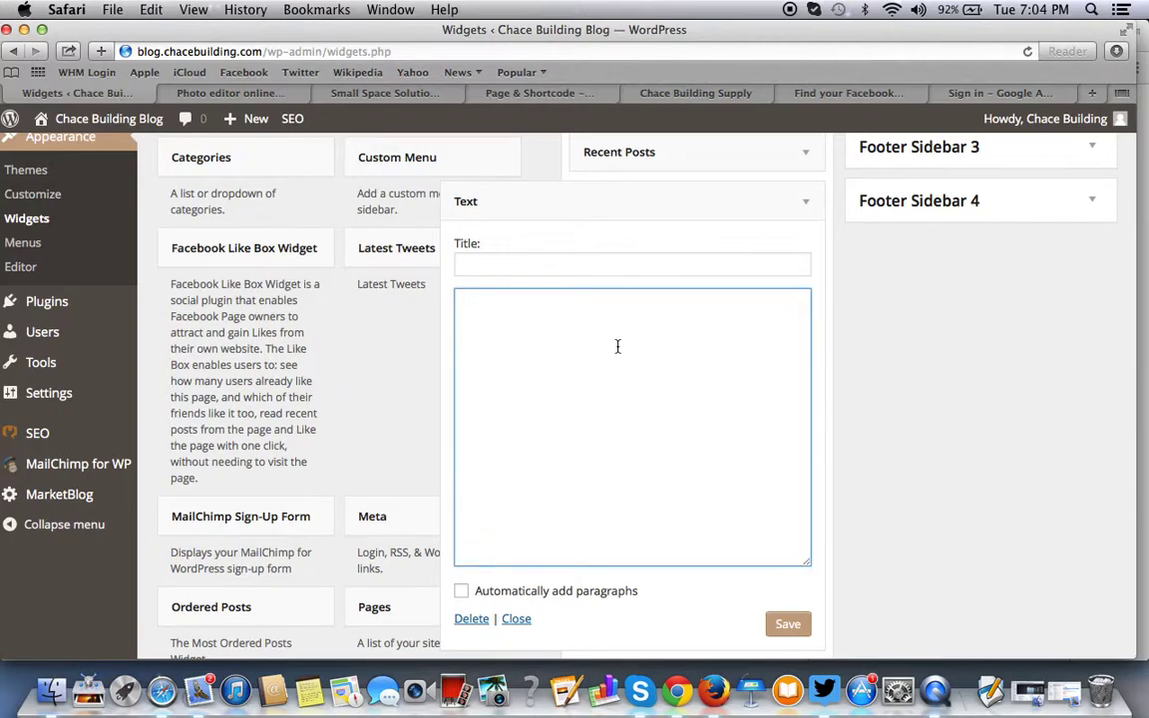
key(super+v)
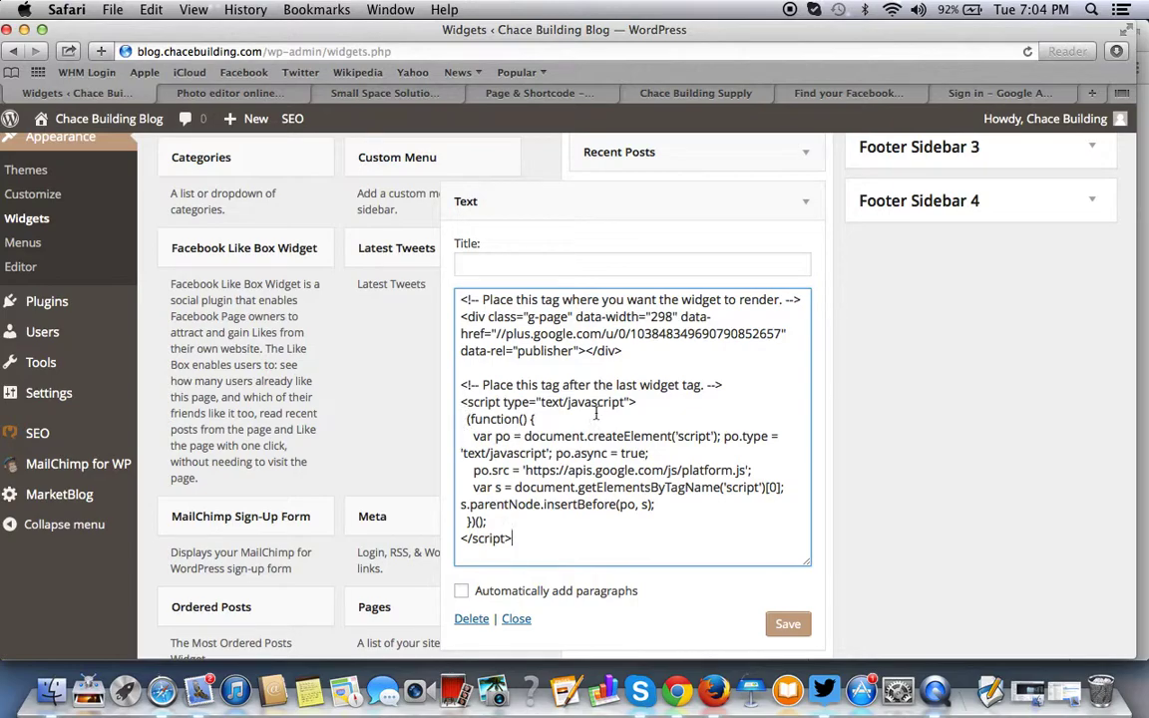
click(539, 266)
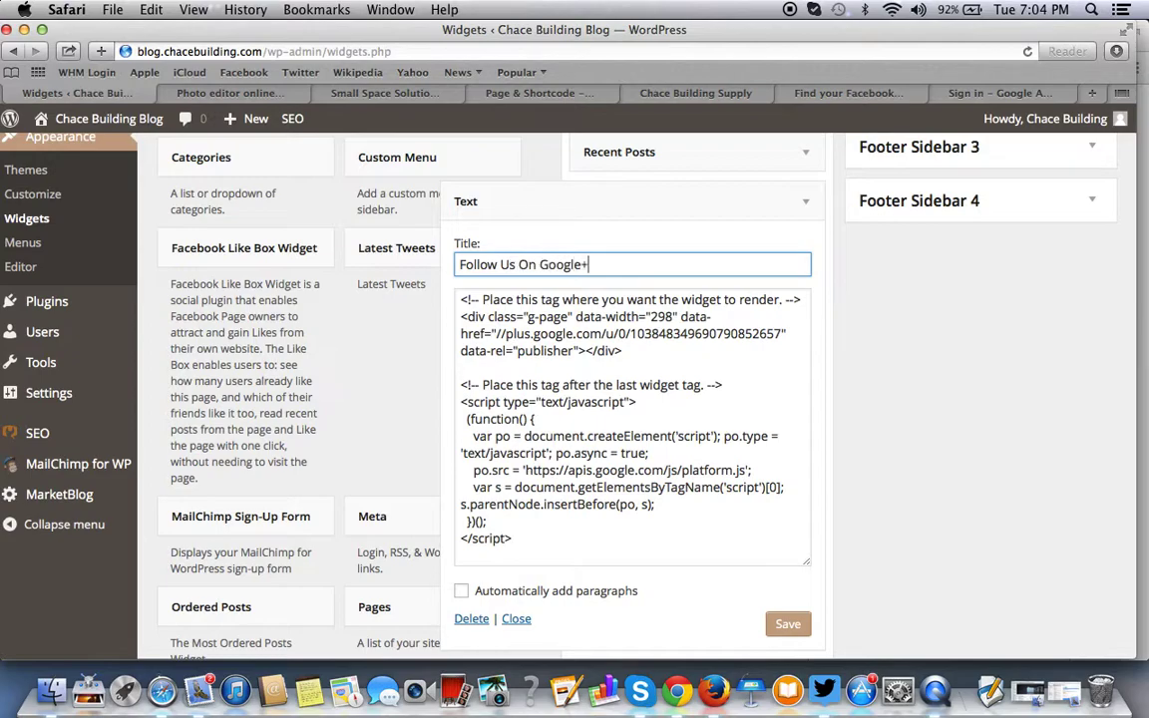
scroll(574, 389, down, 5)
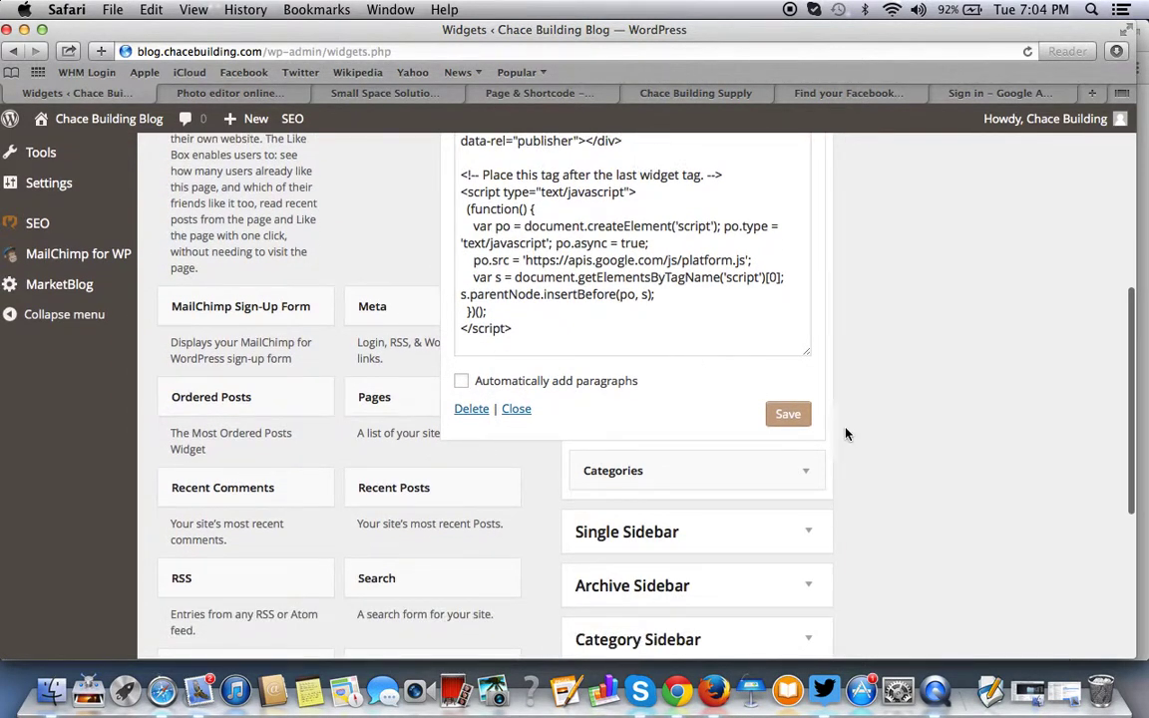
click(794, 418)
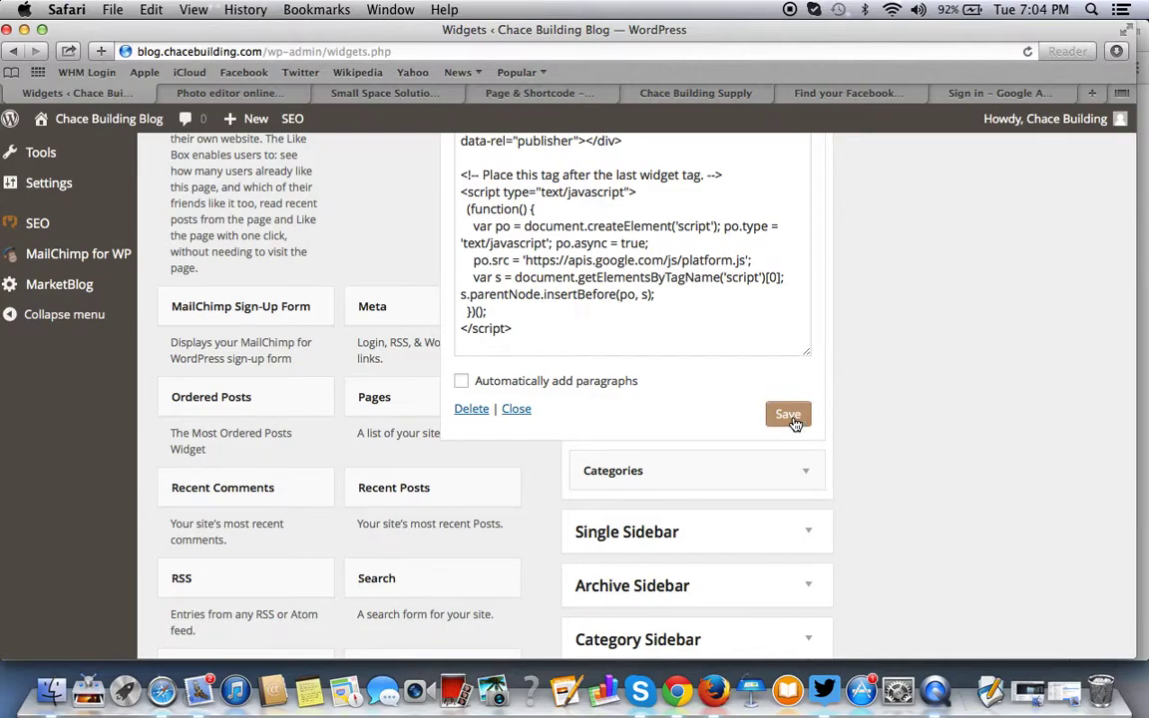
scroll(794, 422, up, 7)
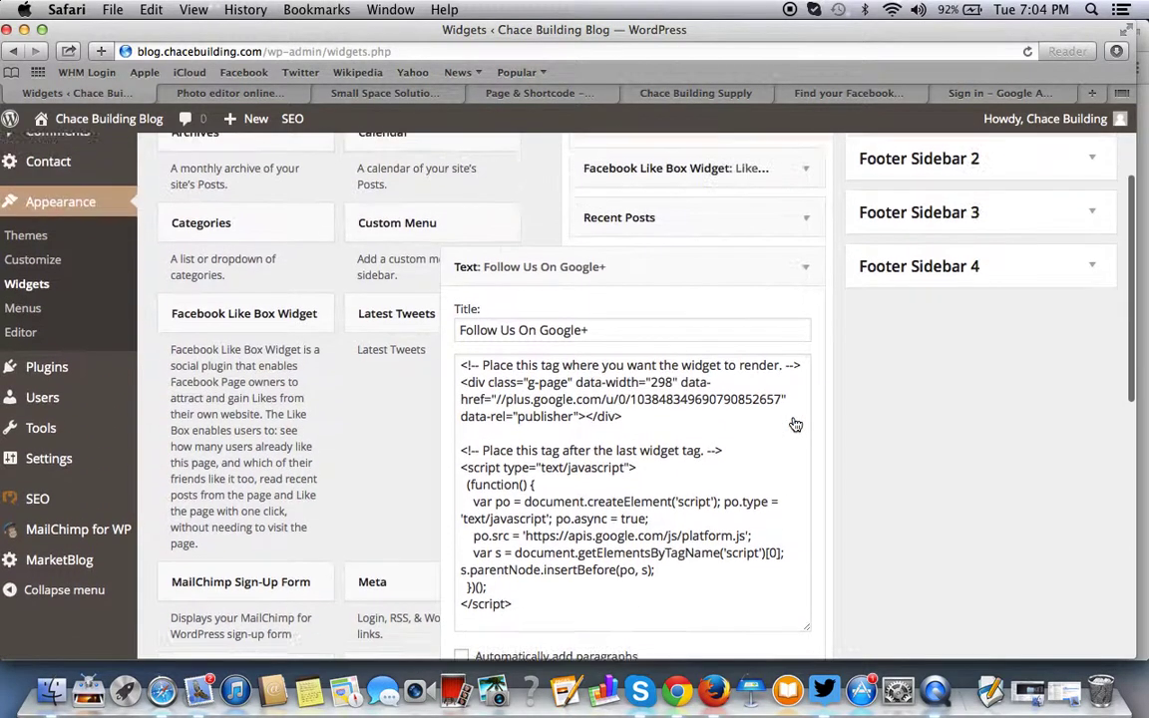
click(806, 283)
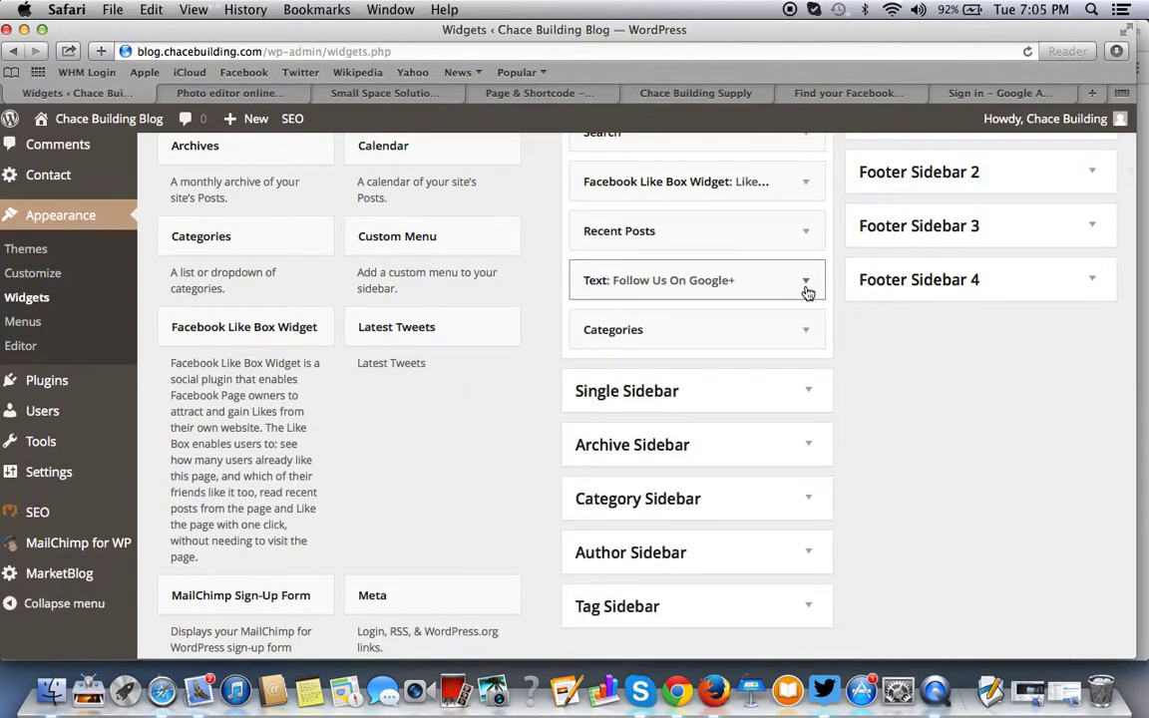
- Visit the live site and scroll down to the Follow Us On Google+ badge in the sidebar
mouse_move(92, 122)
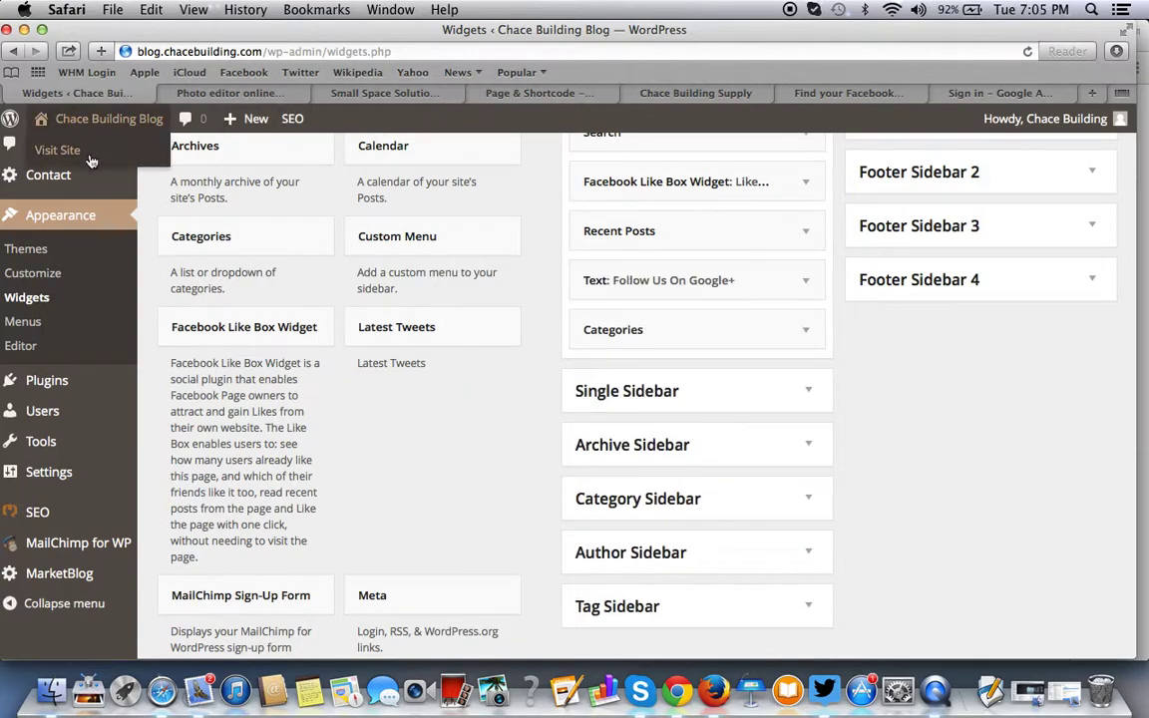
click(90, 158)
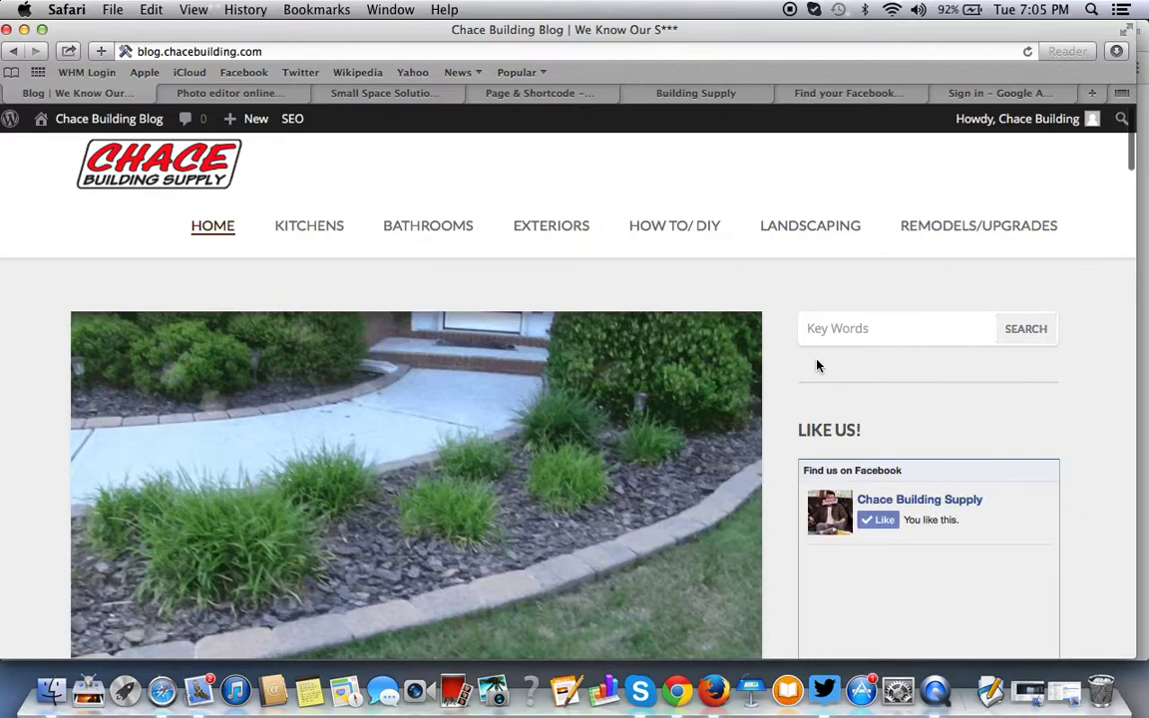
scroll(817, 366, down, 5)
scroll(816, 366, down, 2)
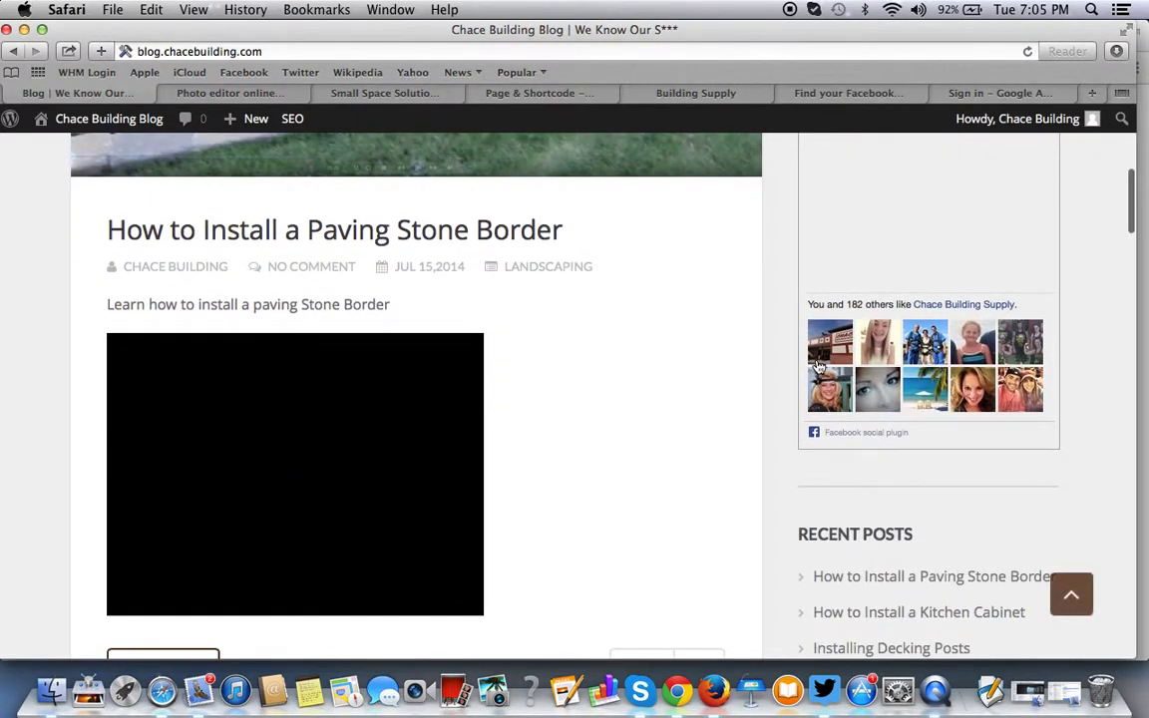
scroll(817, 366, down, 4)
scroll(816, 367, down, 3)
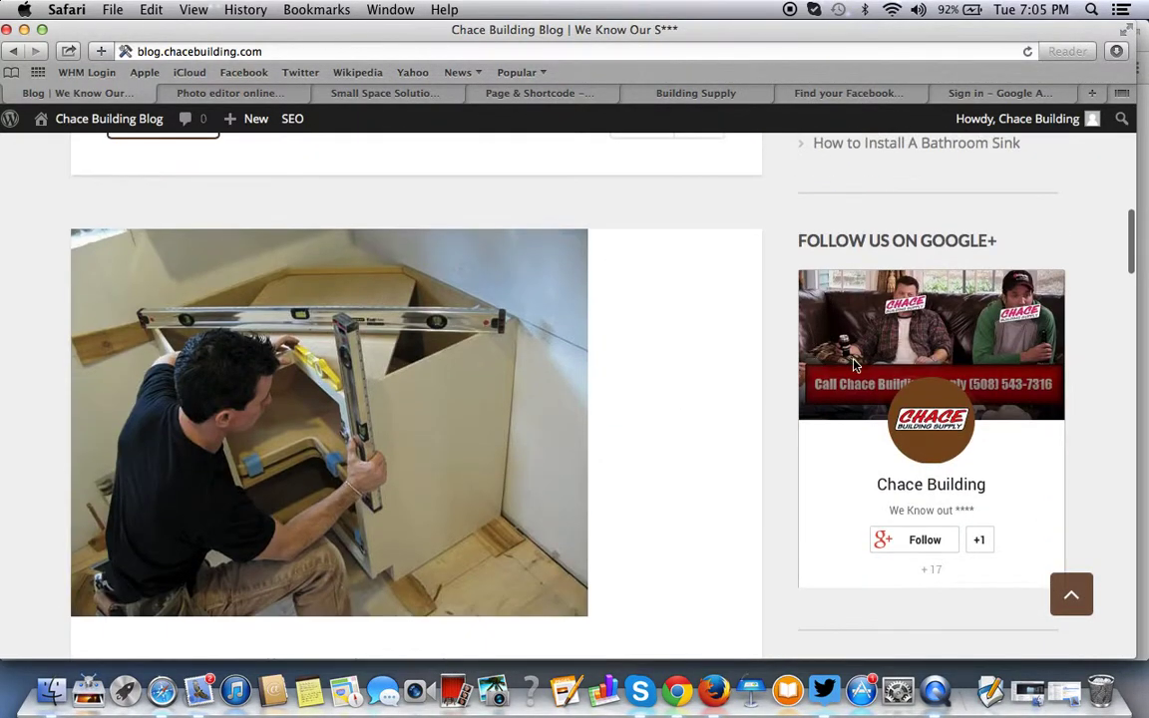
scroll(982, 451, down, 2)
scroll(899, 480, up, 3)
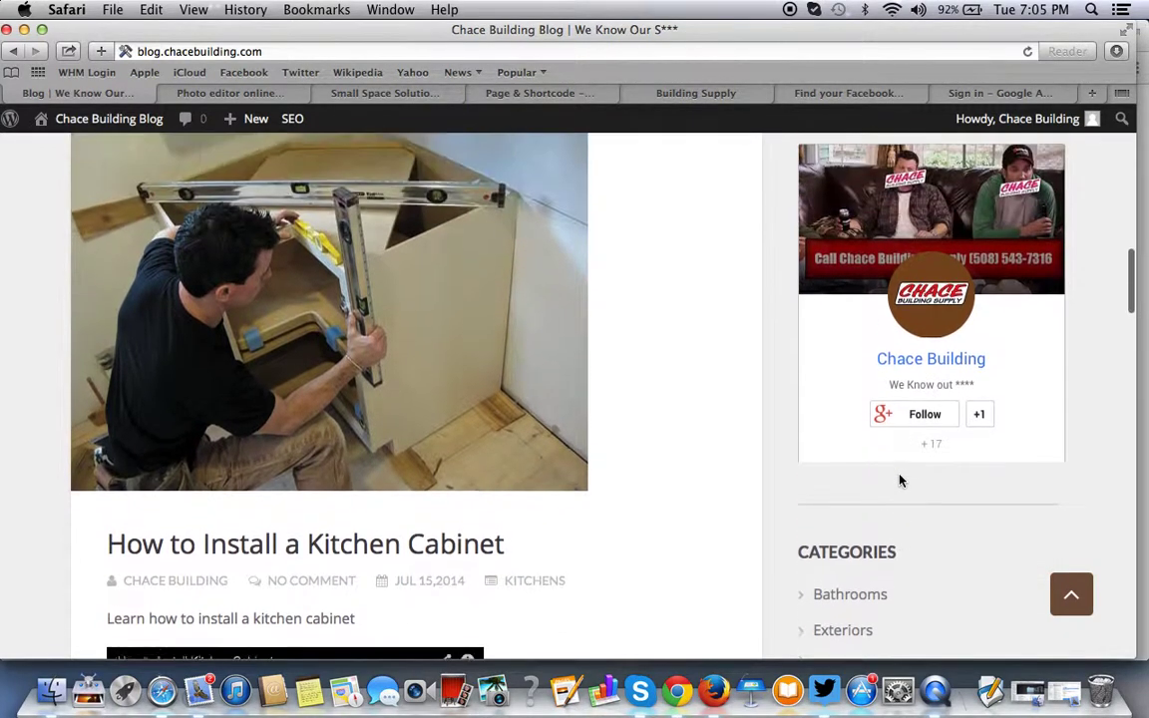
scroll(900, 480, down, 5)
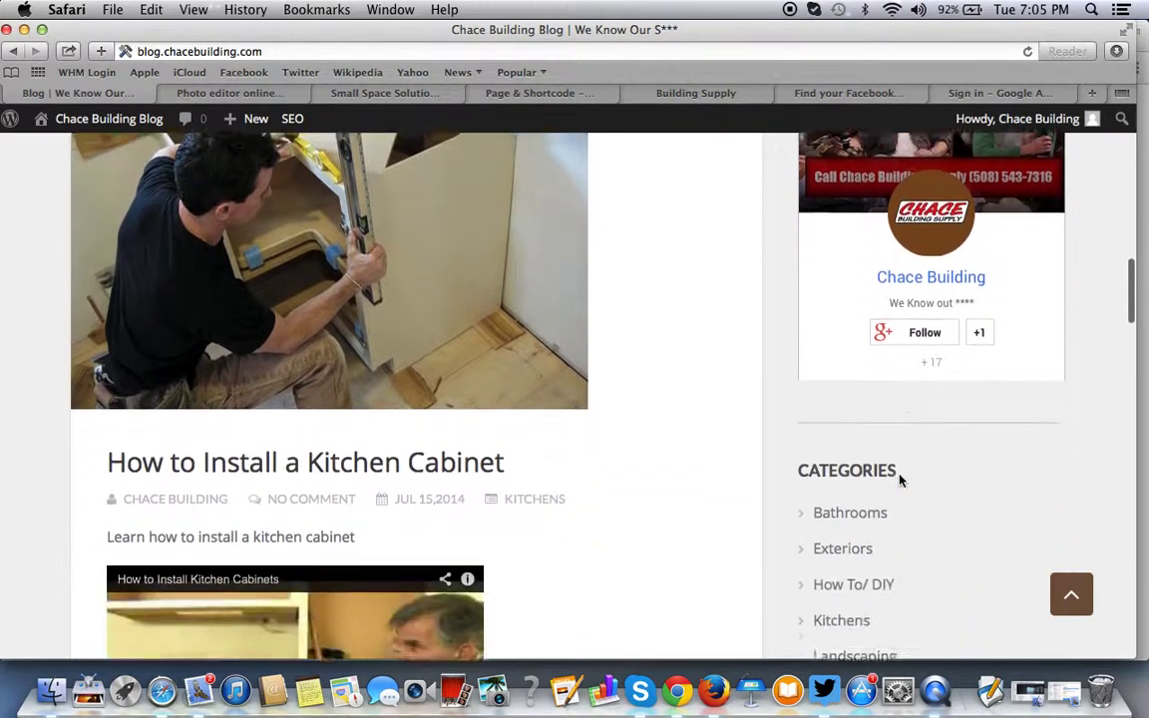
scroll(899, 481, down, 8)
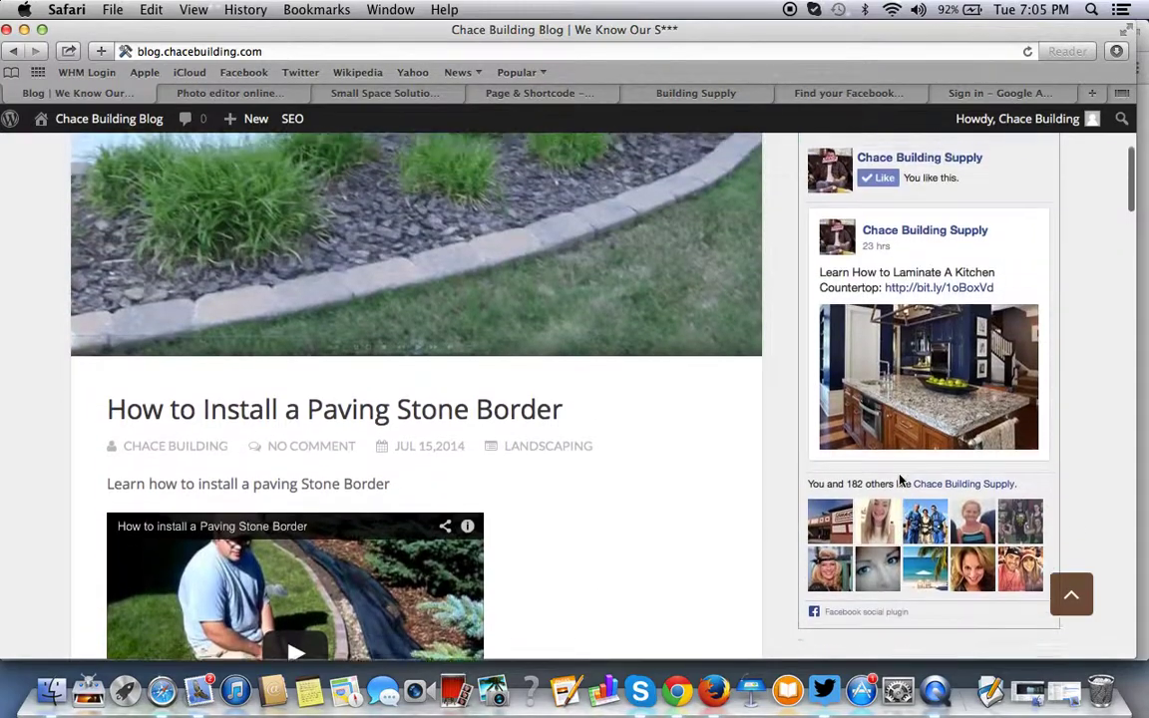